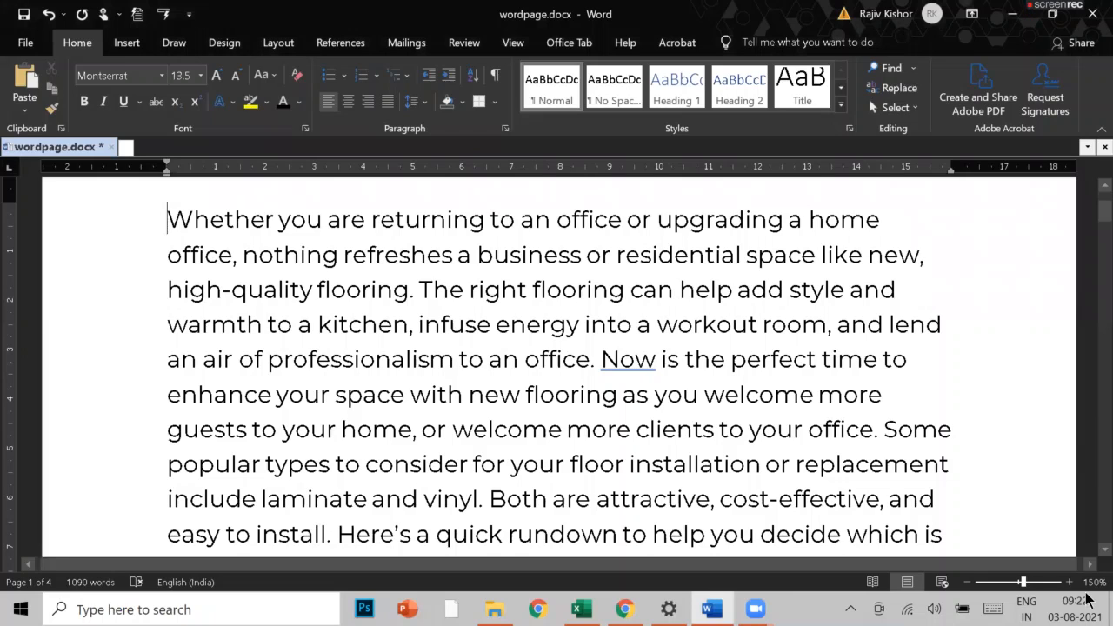
Step: Set the document's page color to the light gold theme shade (#FFE599)
{"action": "left_click", "coordinate": [225, 48]}
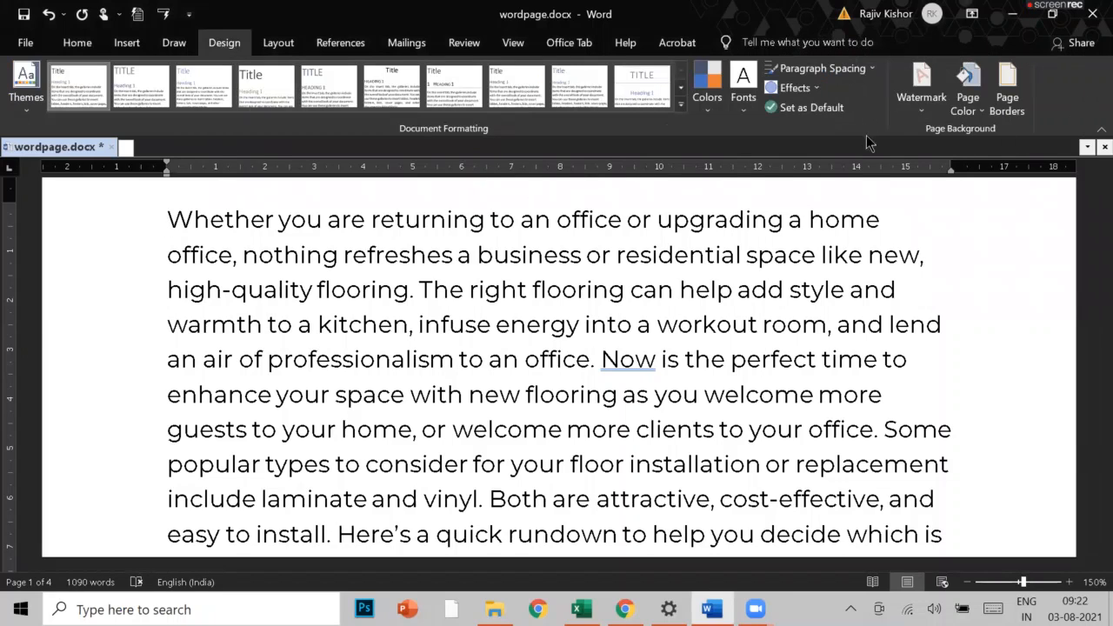
{"action": "left_click", "coordinate": [978, 112]}
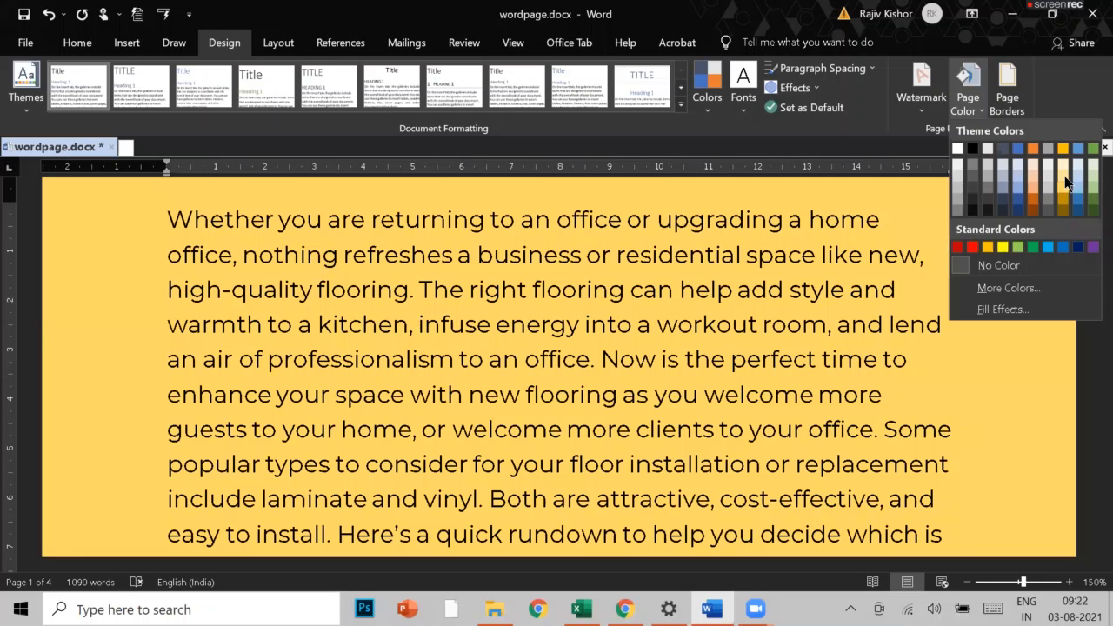
{"action": "left_click", "coordinate": [892, 324]}
{"action": "scroll", "coordinate": [892, 323], "scroll_direction": "down", "scroll_amount": 5}
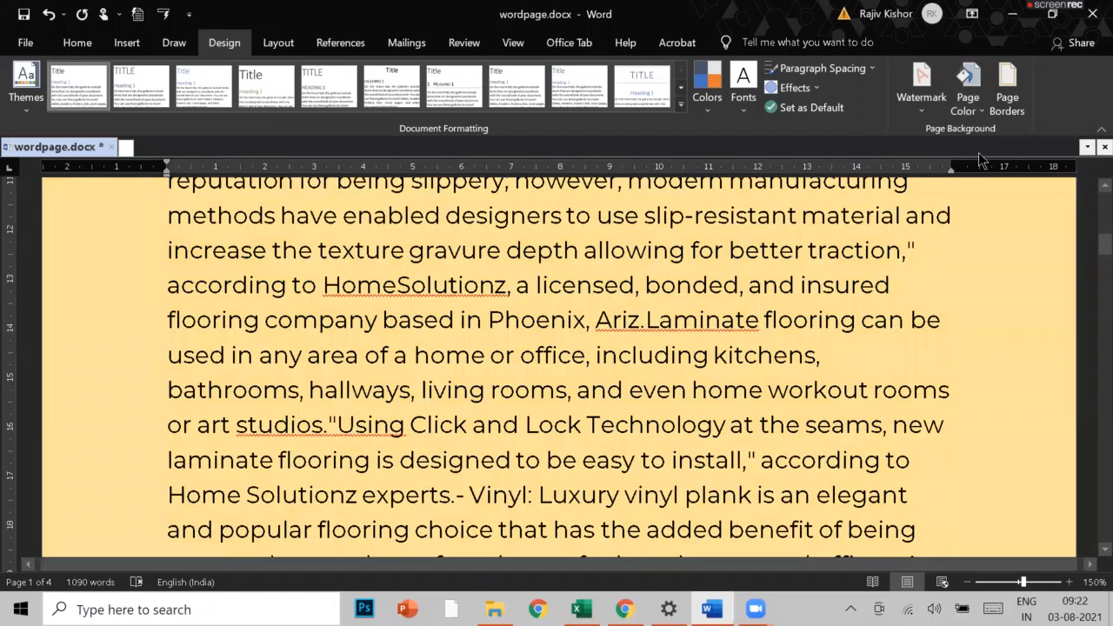
Step: Replace the page color with a custom bright cyan picked from the color spectrum
{"action": "left_click", "coordinate": [966, 87]}
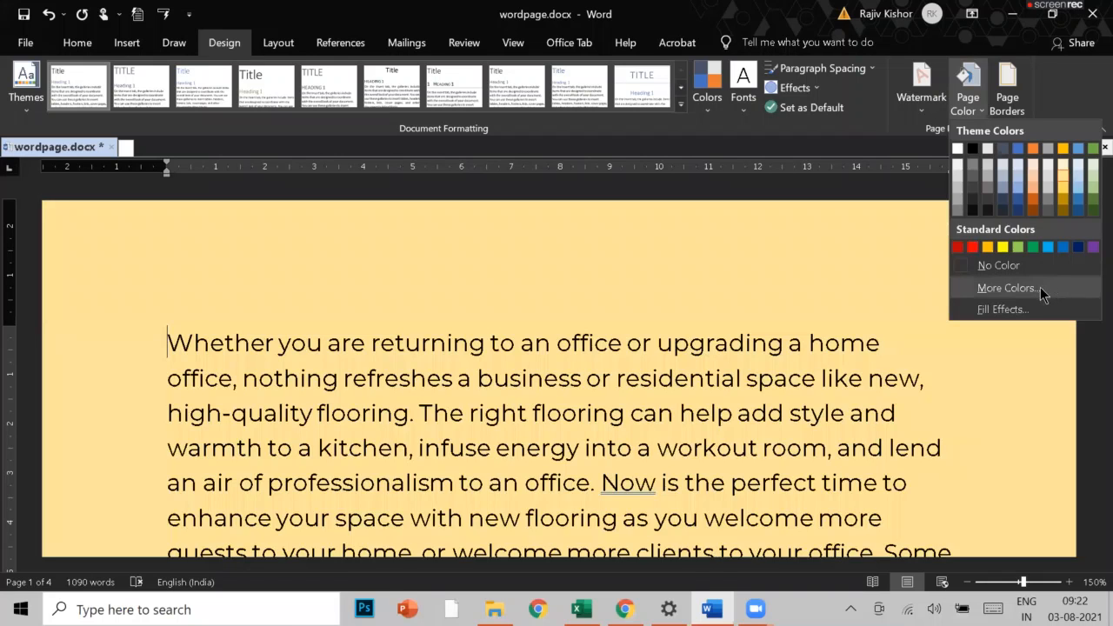
{"action": "left_click", "coordinate": [1040, 295]}
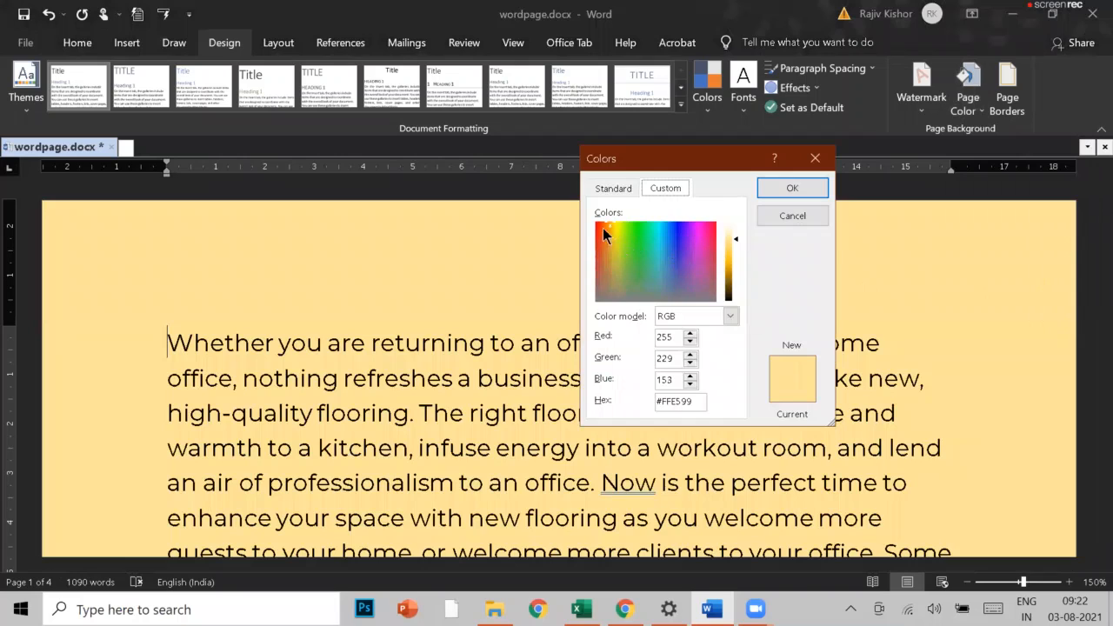
{"action": "left_click", "coordinate": [693, 232]}
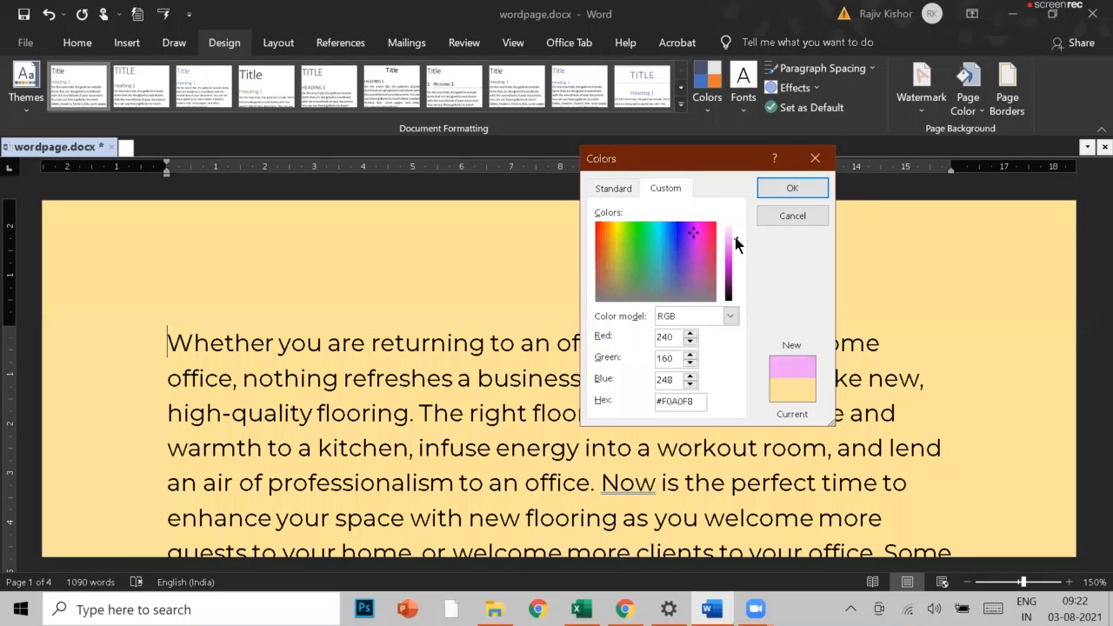
{"action": "left_click_drag", "start_coordinate": [735, 238], "coordinate": [735, 253]}
{"action": "left_click", "coordinate": [655, 228]}
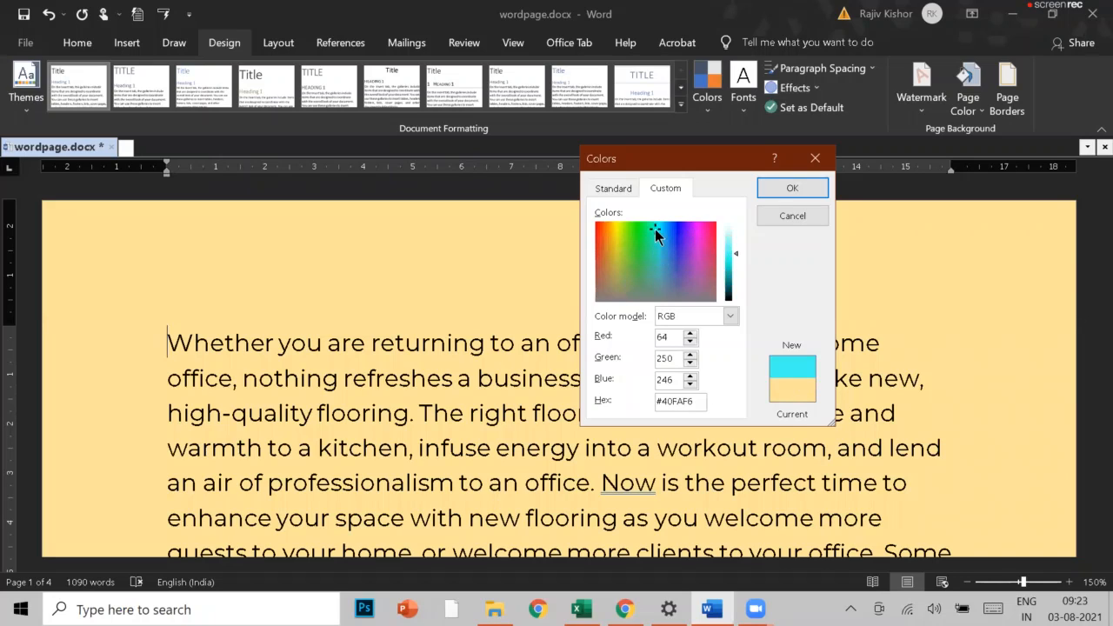
{"action": "left_click", "coordinate": [792, 189]}
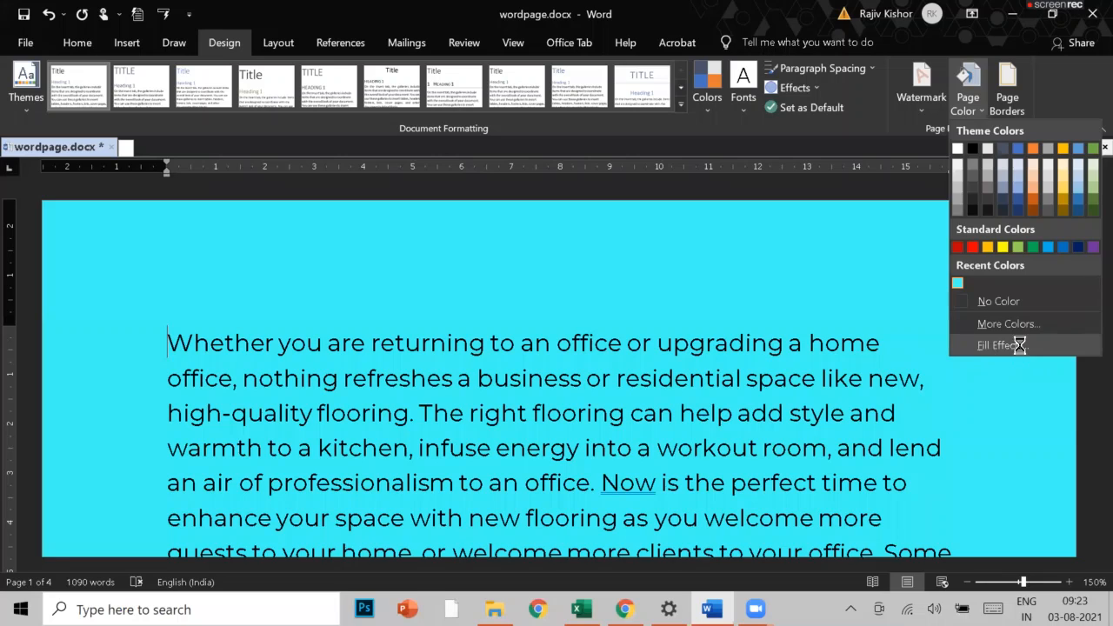
Step: Apply a one-color cyan gradient to the page background with Horizontal shading, using the variant that runs from dark down to light
{"action": "left_click", "coordinate": [999, 346]}
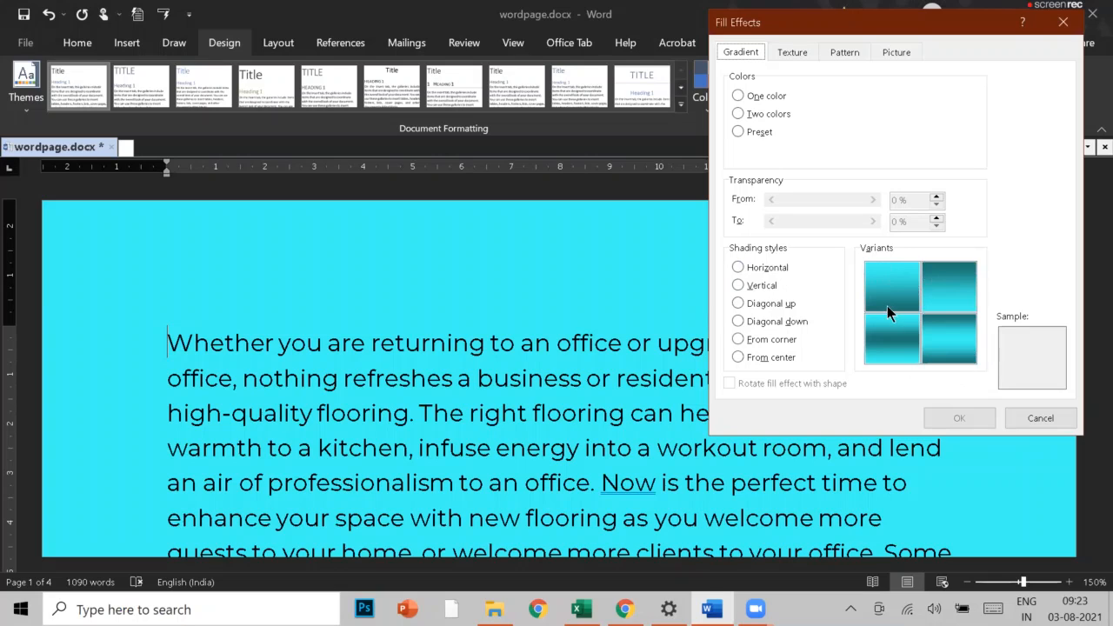
{"action": "left_click", "coordinate": [735, 269]}
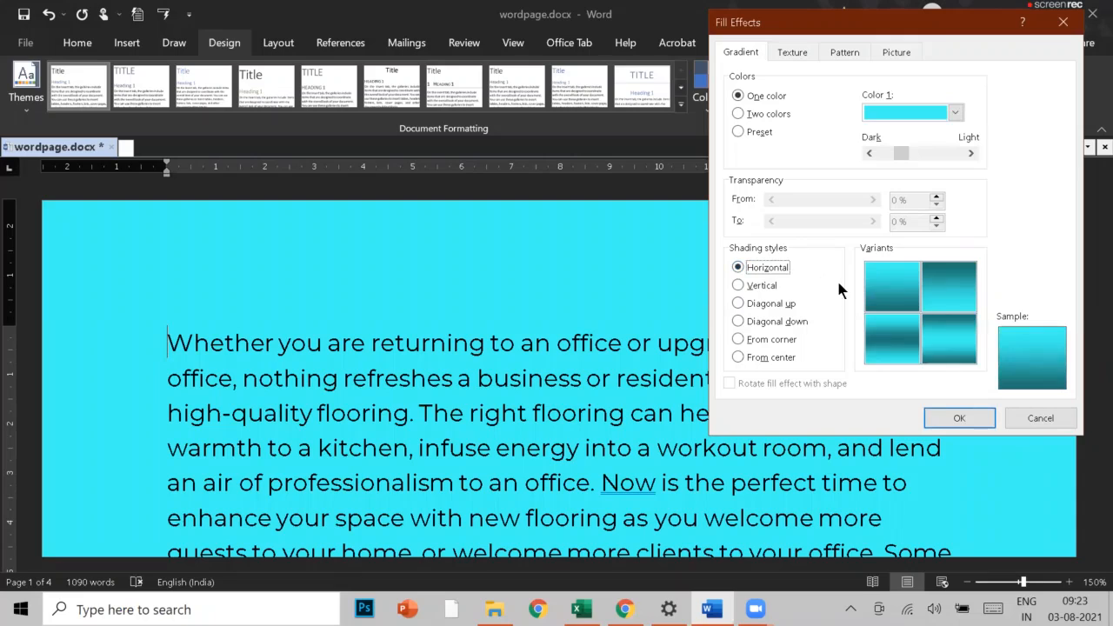
{"action": "left_click", "coordinate": [898, 287]}
{"action": "left_click", "coordinate": [942, 298]}
{"action": "left_click", "coordinate": [958, 420]}
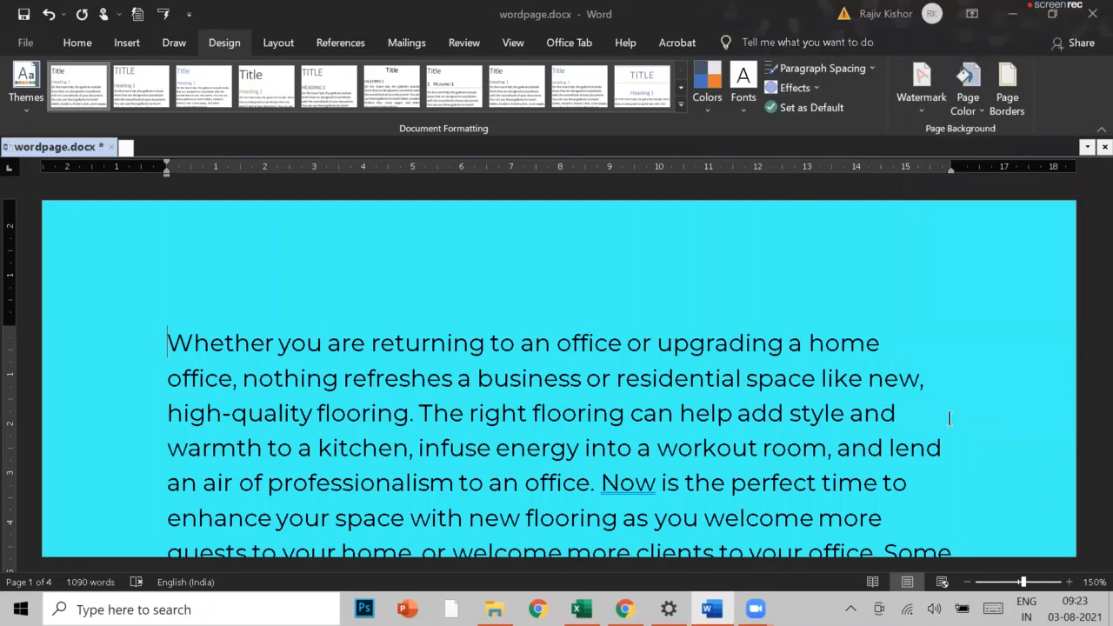
{"action": "scroll", "coordinate": [768, 390], "scroll_direction": "down", "scroll_amount": 3}
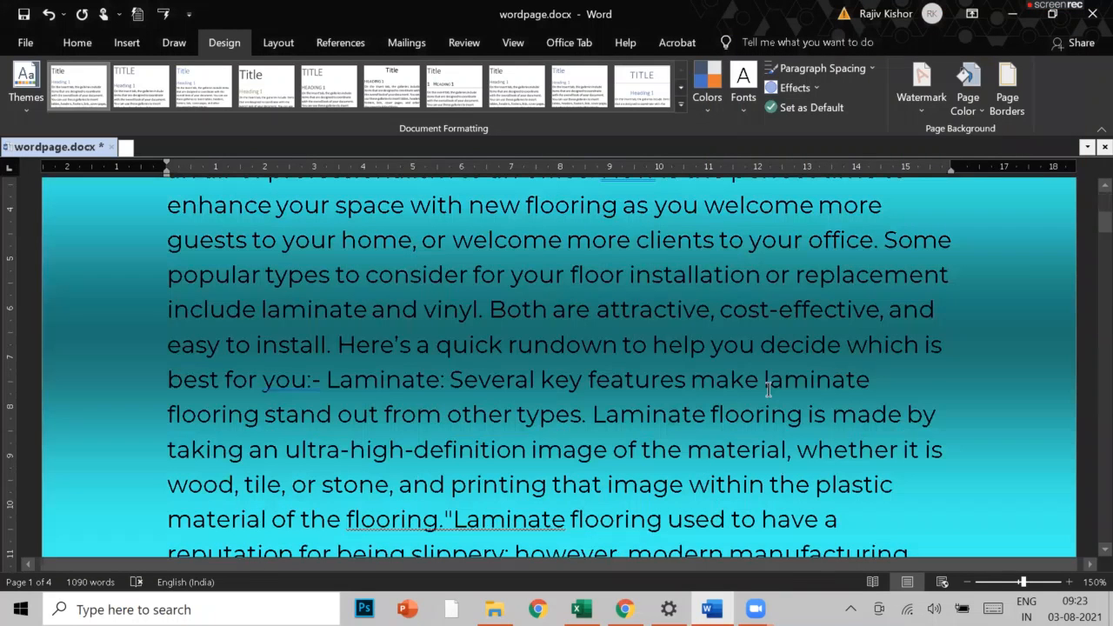
{"action": "scroll", "coordinate": [769, 391], "scroll_direction": "up", "scroll_amount": 3}
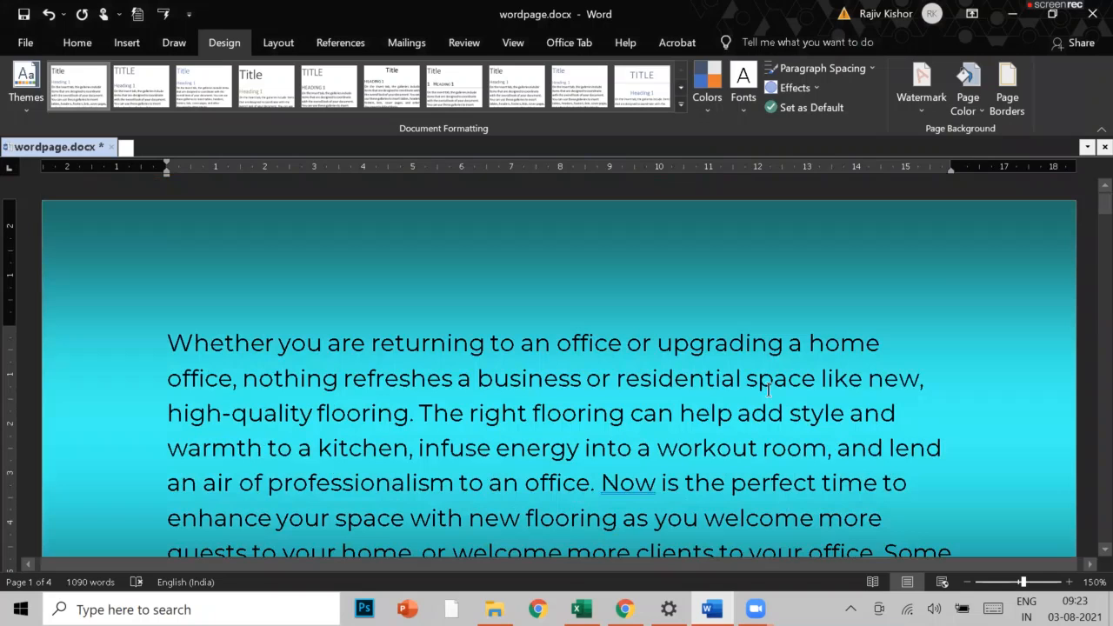
Step: Change the page background to a two-color horizontal gradient with orange as Color 1 and light blue as Color 2
{"action": "left_click", "coordinate": [967, 87]}
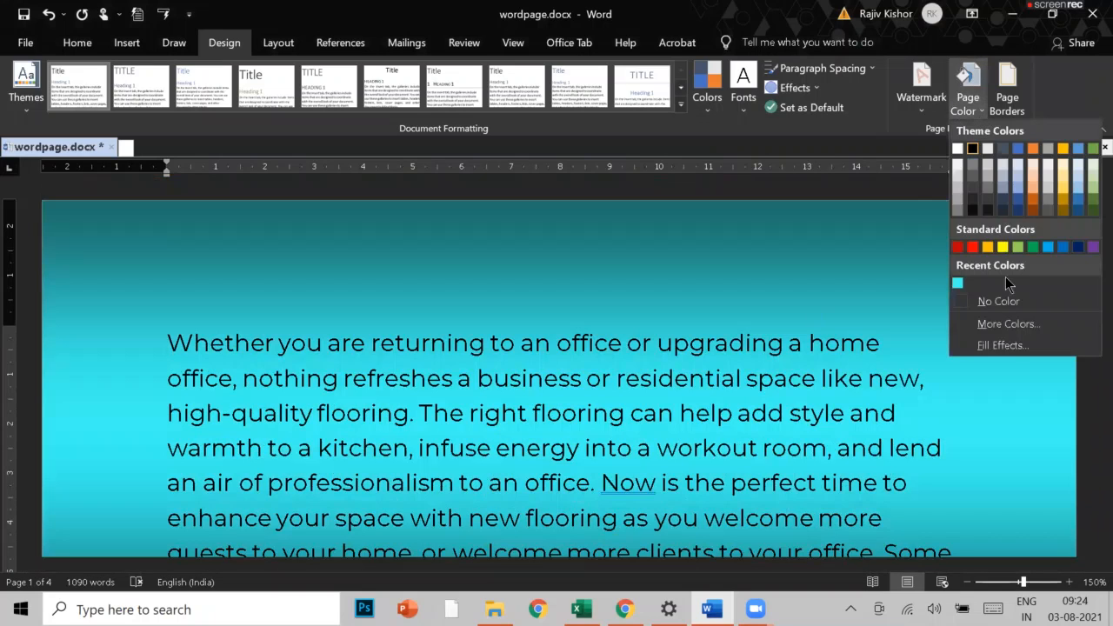
{"action": "left_click", "coordinate": [1001, 348]}
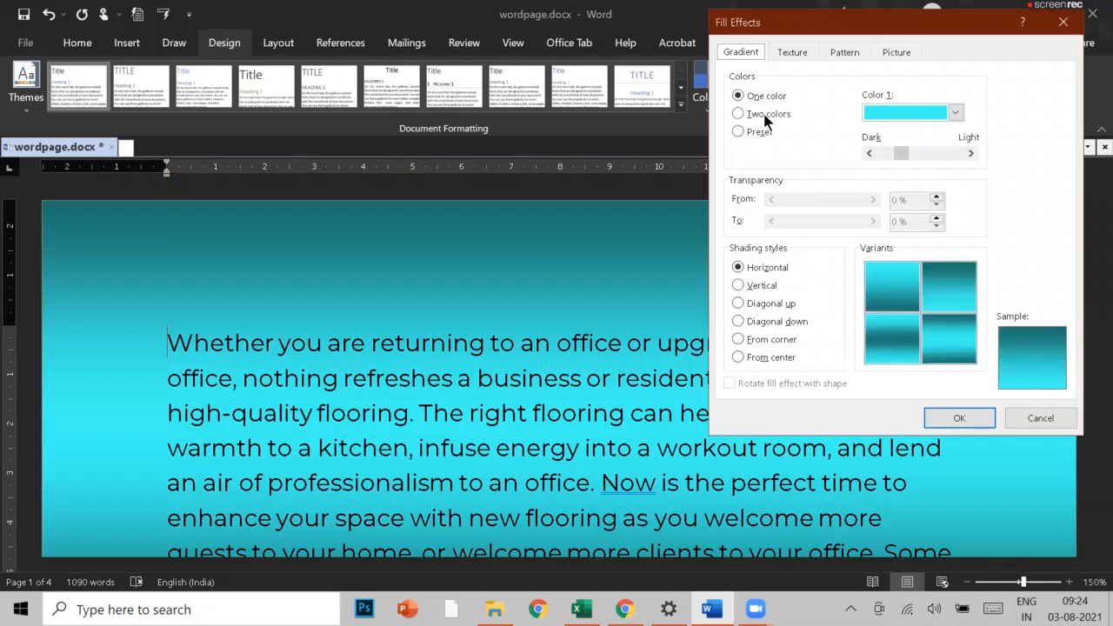
{"action": "left_click", "coordinate": [767, 114]}
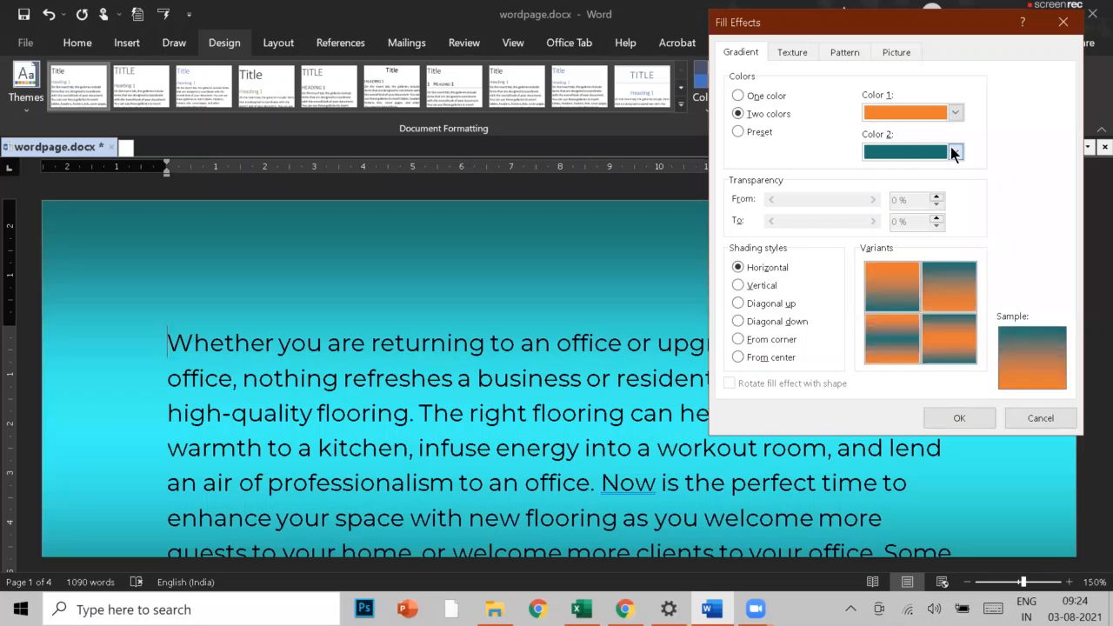
{"action": "left_click", "coordinate": [950, 152]}
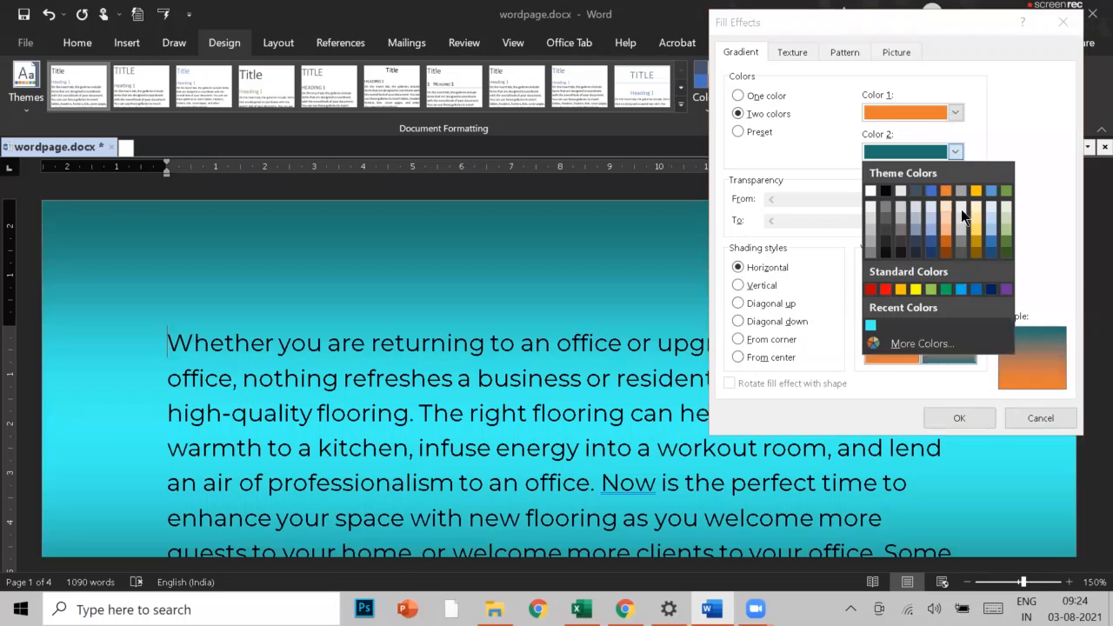
{"action": "left_click", "coordinate": [991, 227]}
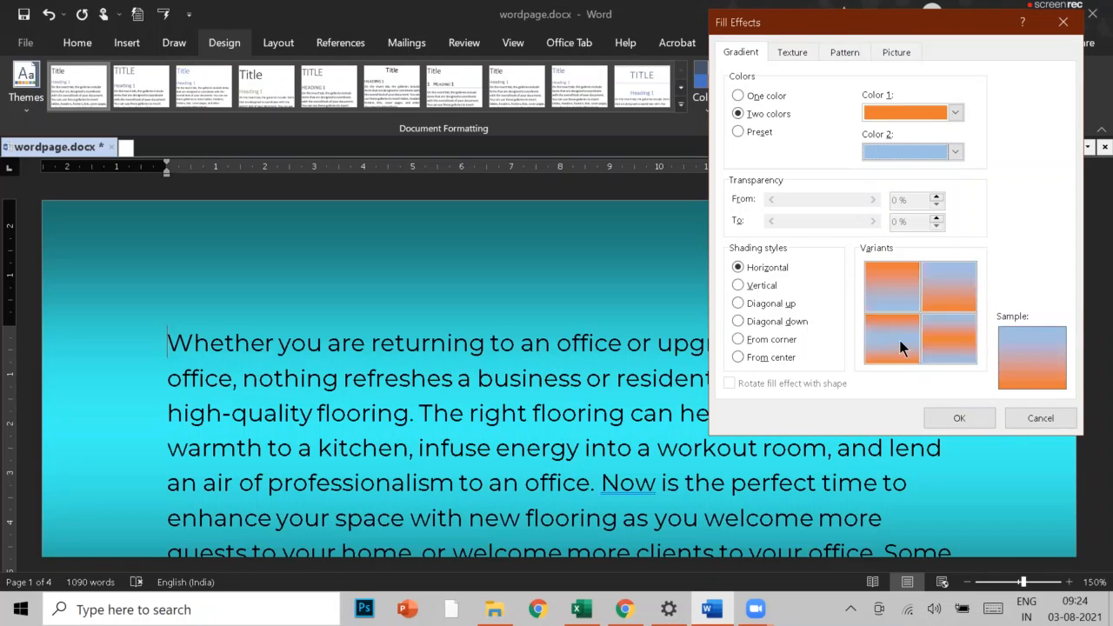
{"action": "left_click", "coordinate": [962, 421]}
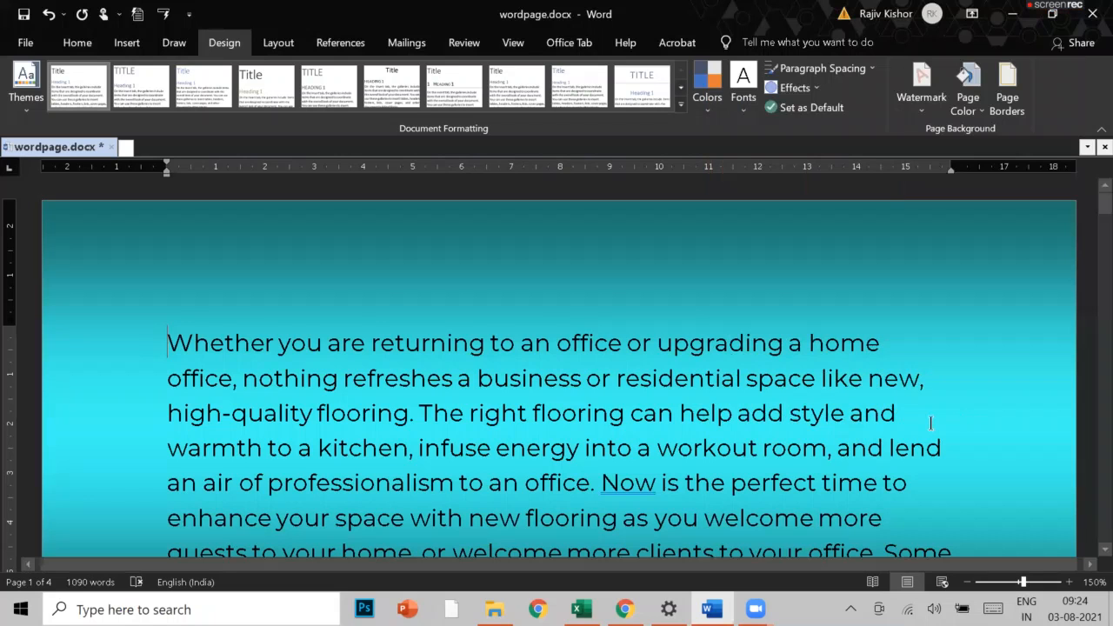
{"action": "scroll", "coordinate": [924, 435], "scroll_direction": "down", "scroll_amount": 10}
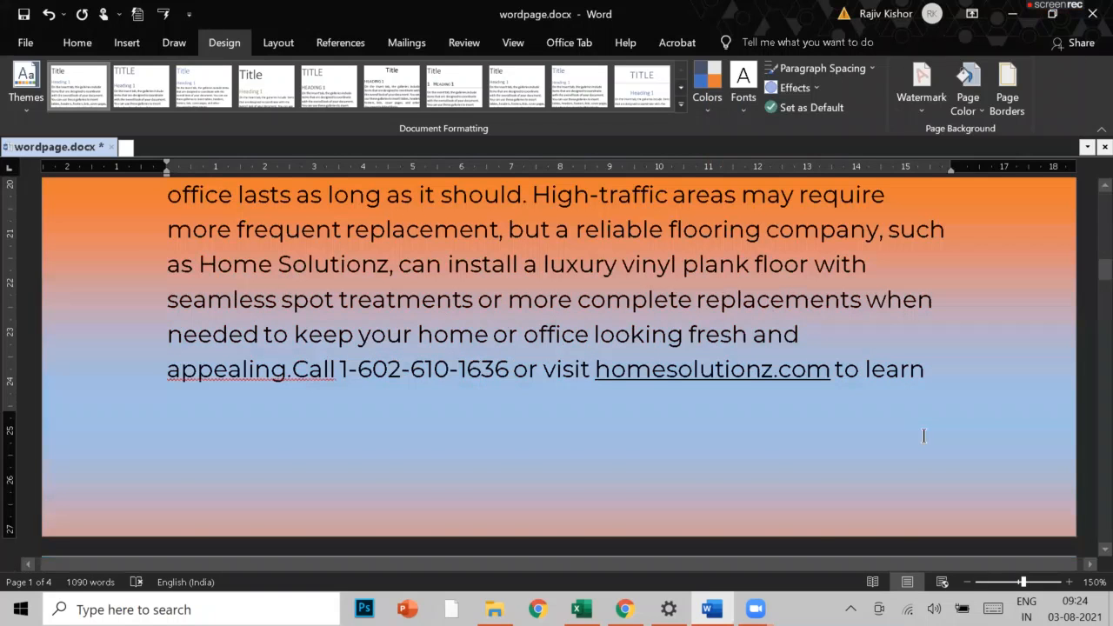
{"action": "scroll", "coordinate": [924, 435], "scroll_direction": "up", "scroll_amount": 10}
Step: Preview the Vertical, Diagonal up, Diagonal down, From corner and From center shading styles for the page's two-color gradient
{"action": "left_click", "coordinate": [986, 116]}
{"action": "left_click", "coordinate": [1030, 340]}
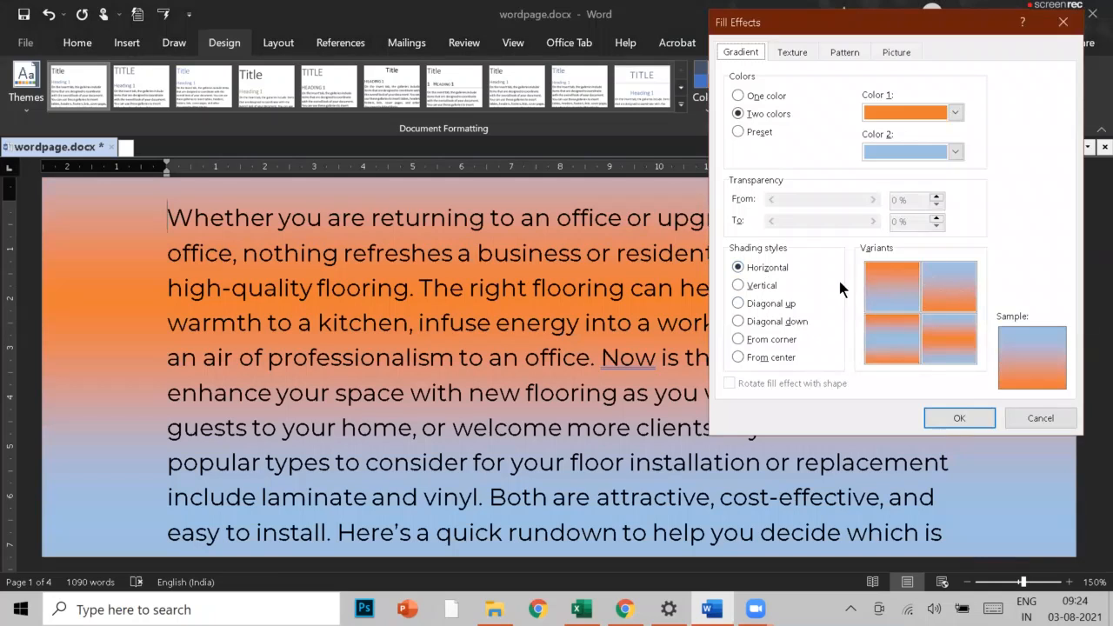
{"action": "left_click", "coordinate": [766, 287]}
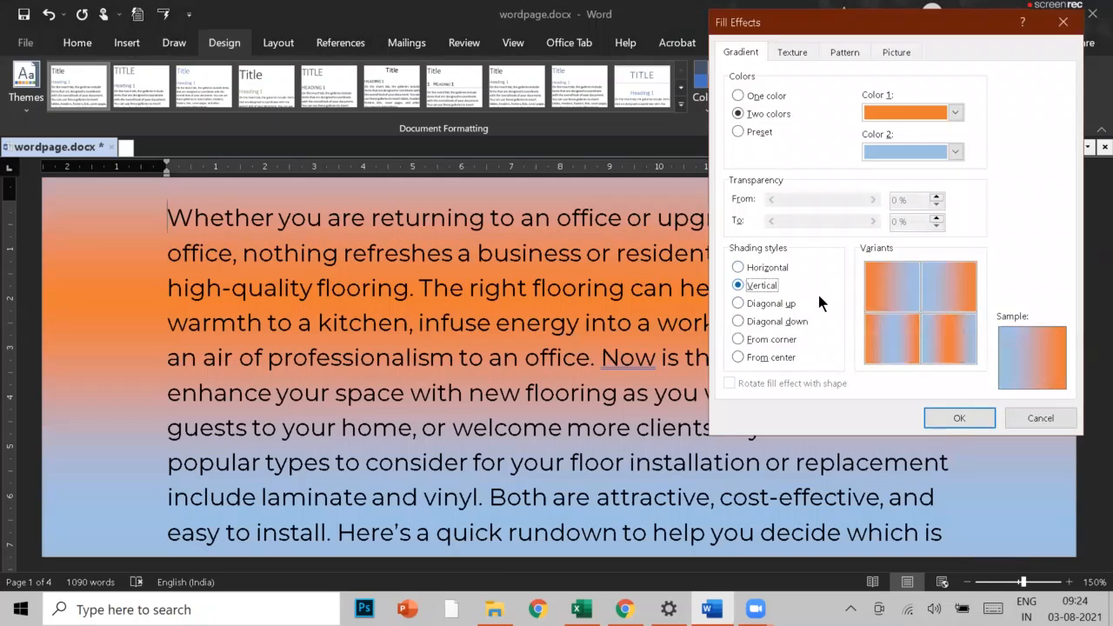
{"action": "left_click", "coordinate": [770, 304]}
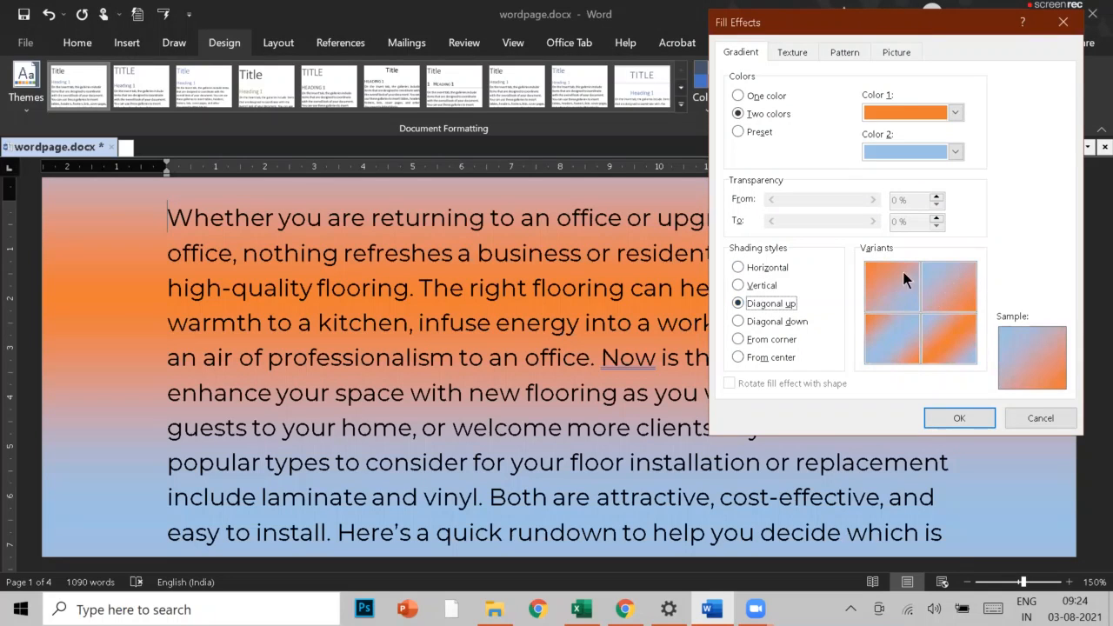
{"action": "left_click", "coordinate": [787, 322]}
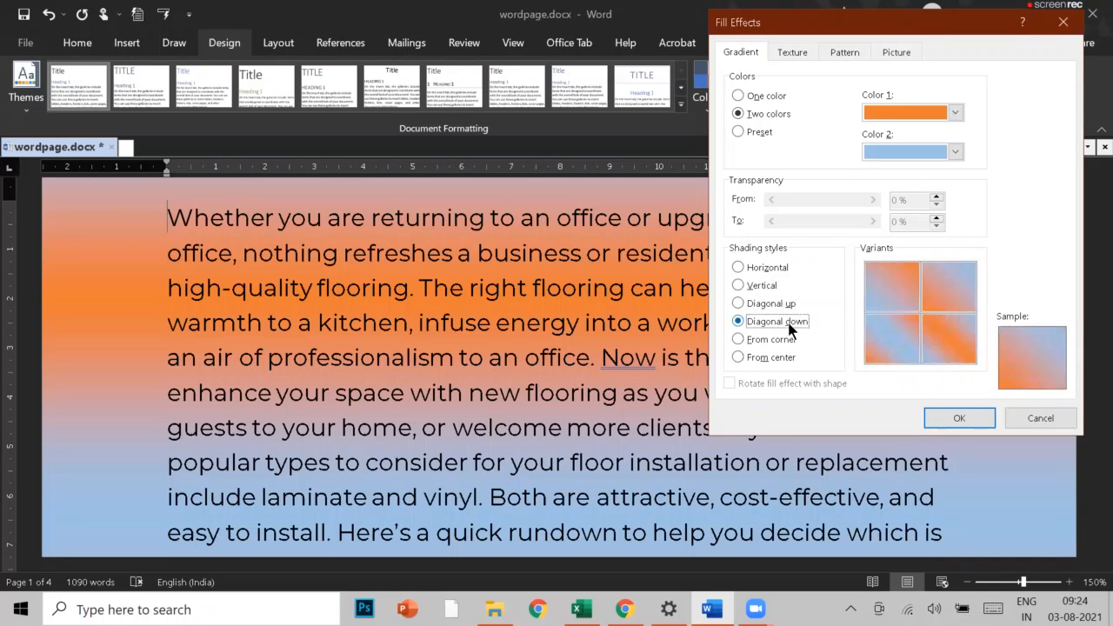
{"action": "left_click", "coordinate": [766, 344]}
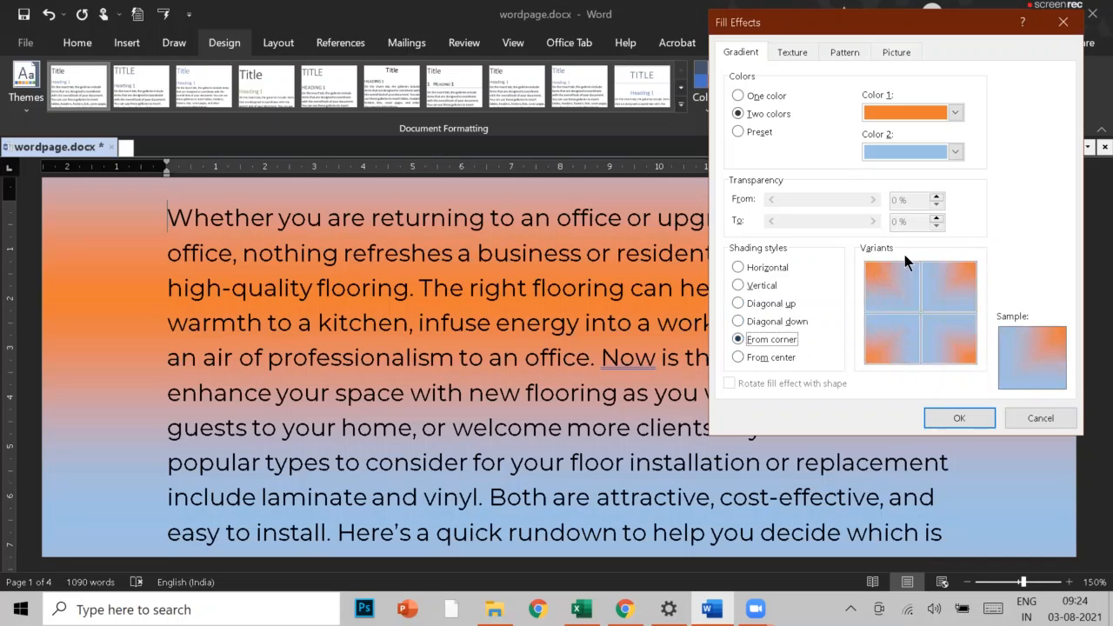
{"action": "left_click", "coordinate": [766, 362]}
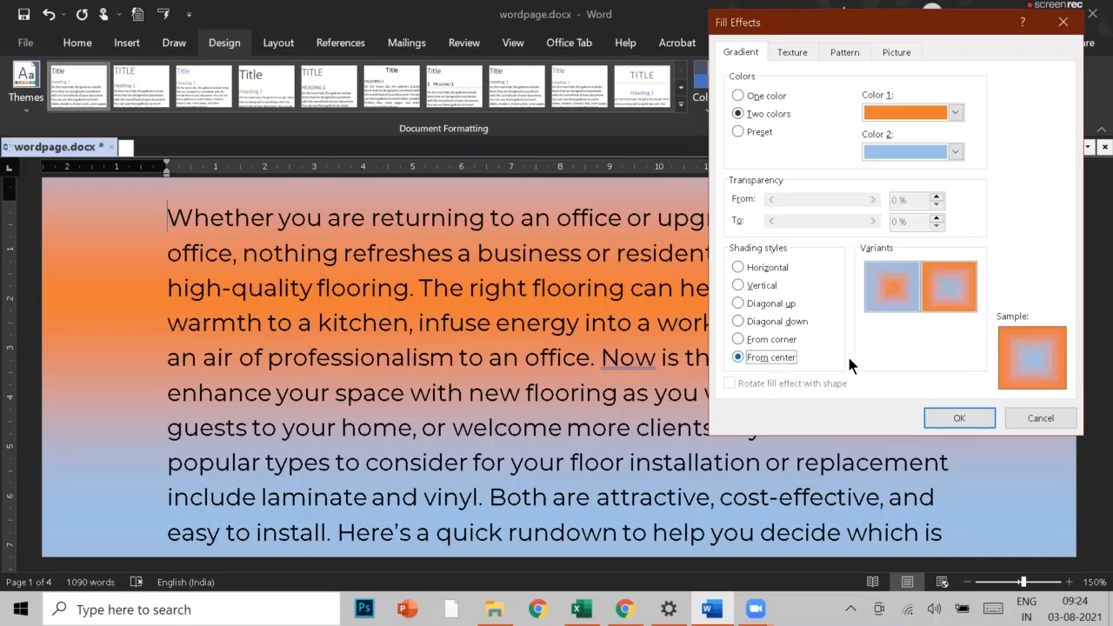
Step: Apply From corner shading to the page's orange and light blue gradient, using the variant with orange in the lower-right corner
{"action": "left_click", "coordinate": [778, 342]}
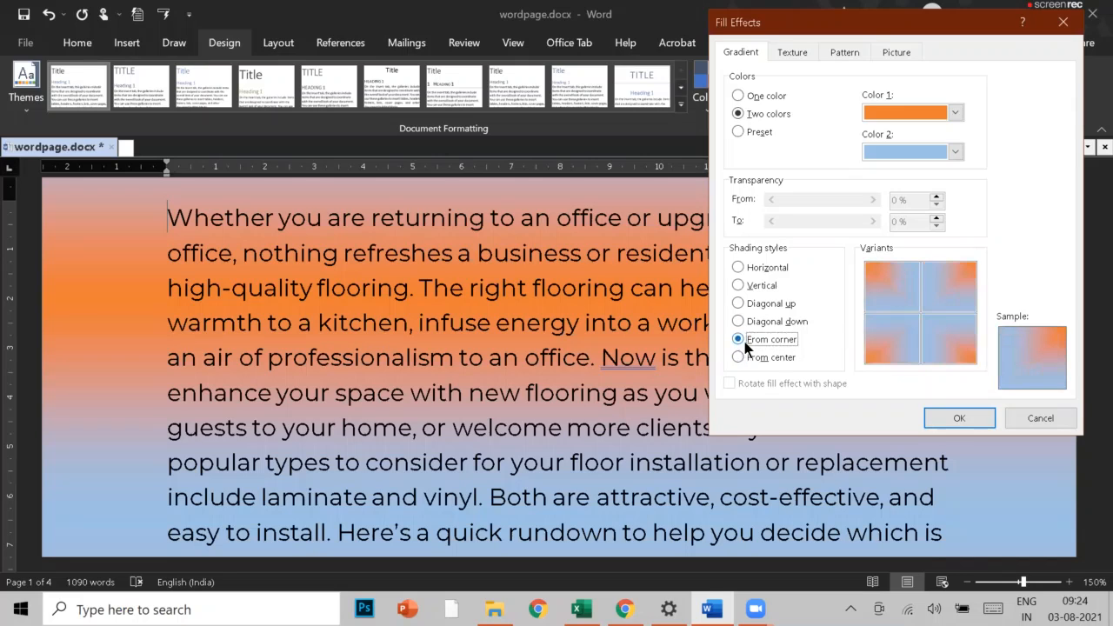
{"action": "left_click", "coordinate": [965, 282]}
{"action": "left_click", "coordinate": [880, 347]}
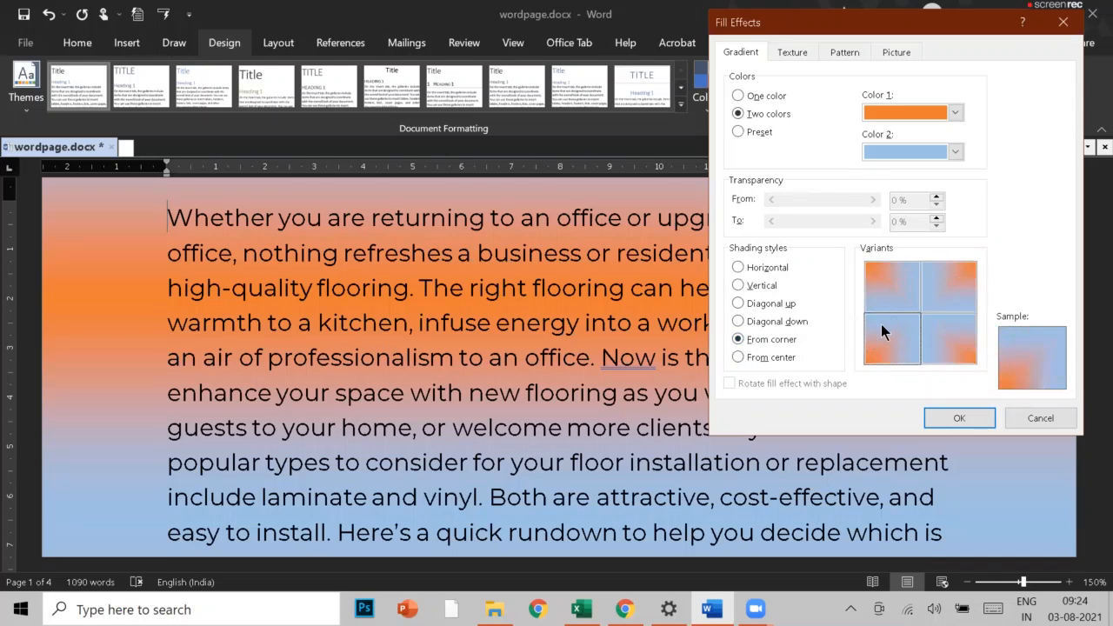
{"action": "left_click", "coordinate": [957, 344]}
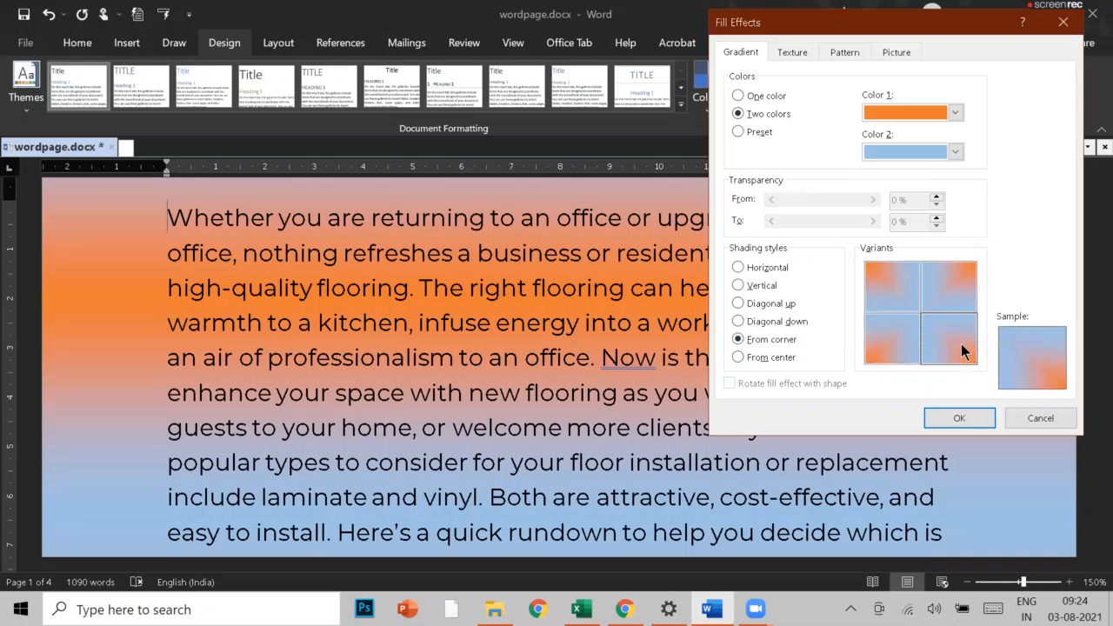
{"action": "left_click", "coordinate": [963, 420]}
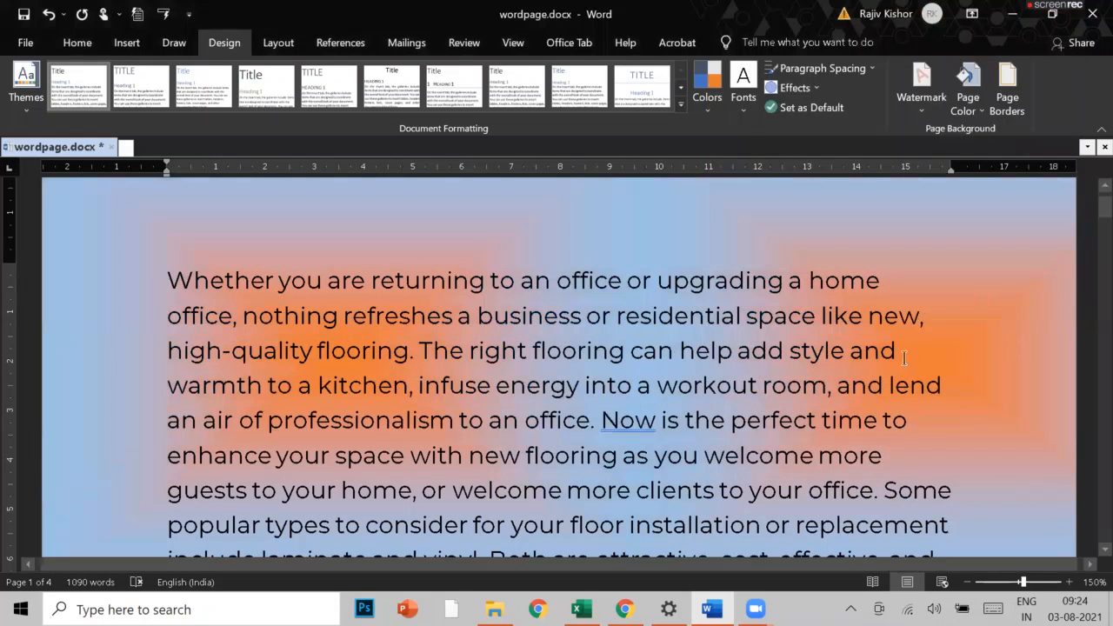
{"action": "scroll", "coordinate": [398, 427], "scroll_direction": "down", "scroll_amount": 2}
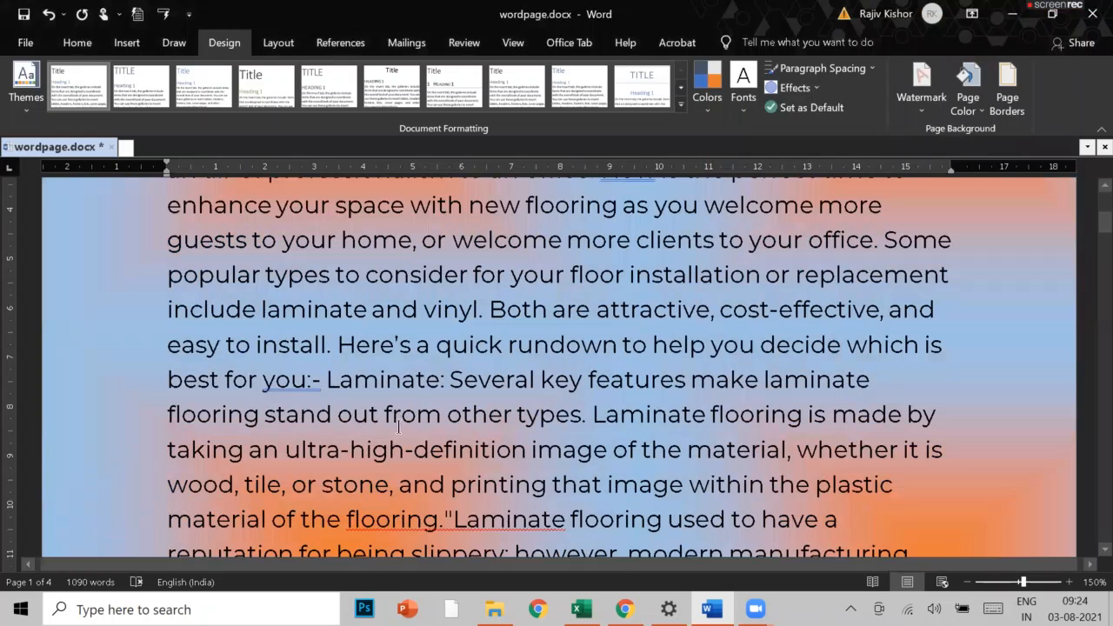
{"action": "scroll", "coordinate": [789, 436], "scroll_direction": "down", "scroll_amount": 5}
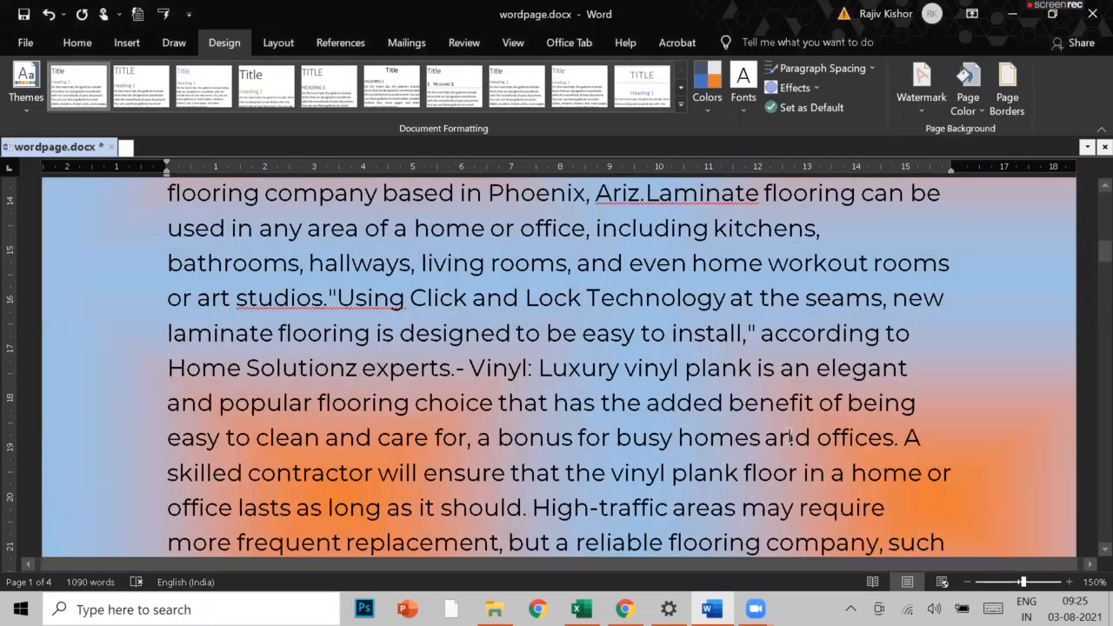
Step: Replace the gradient background with the lightest orange theme shade as a solid page color
{"action": "left_click", "coordinate": [975, 111]}
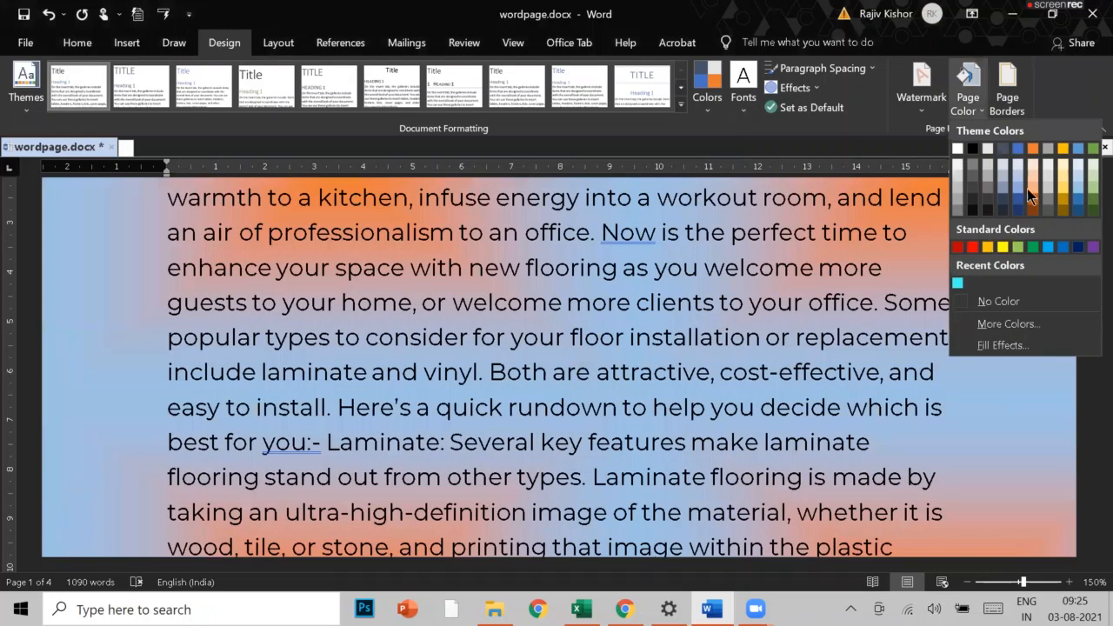
{"action": "left_click", "coordinate": [1033, 163]}
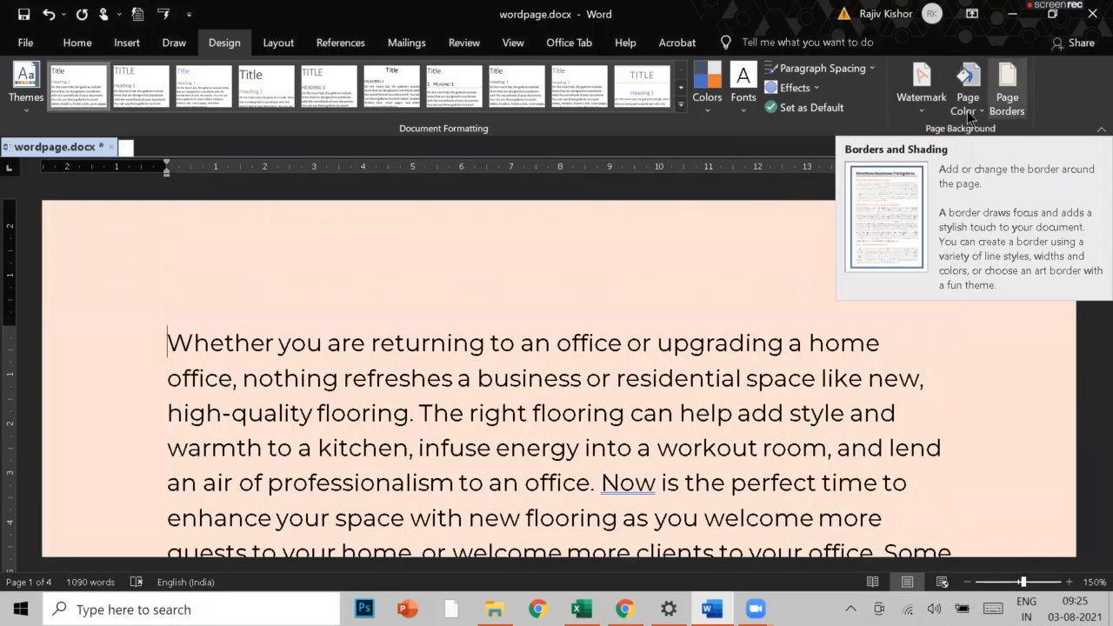
Step: Add a Box page border with a solid ½ pt line in the automatic color to the whole document
{"action": "left_click", "coordinate": [1009, 87]}
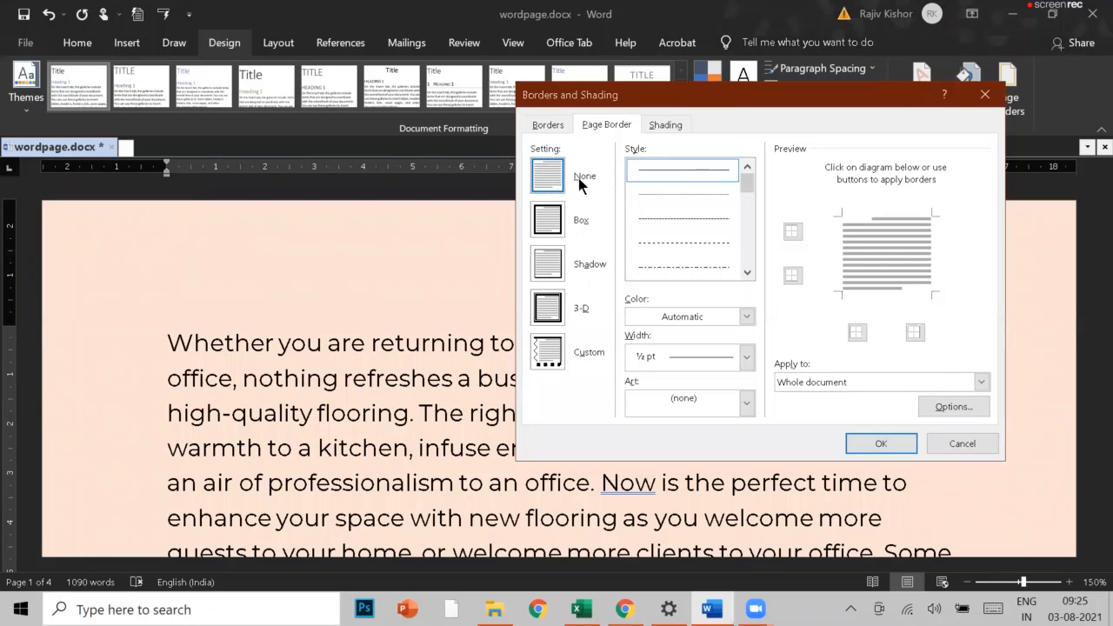
{"action": "left_click", "coordinate": [549, 221]}
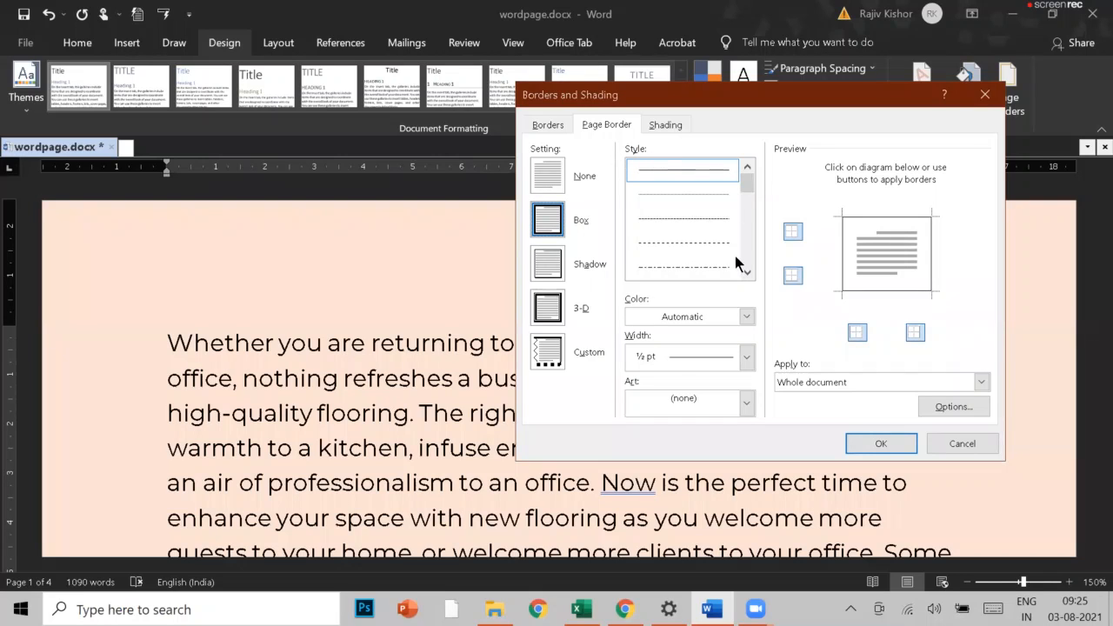
{"action": "left_click", "coordinate": [681, 173]}
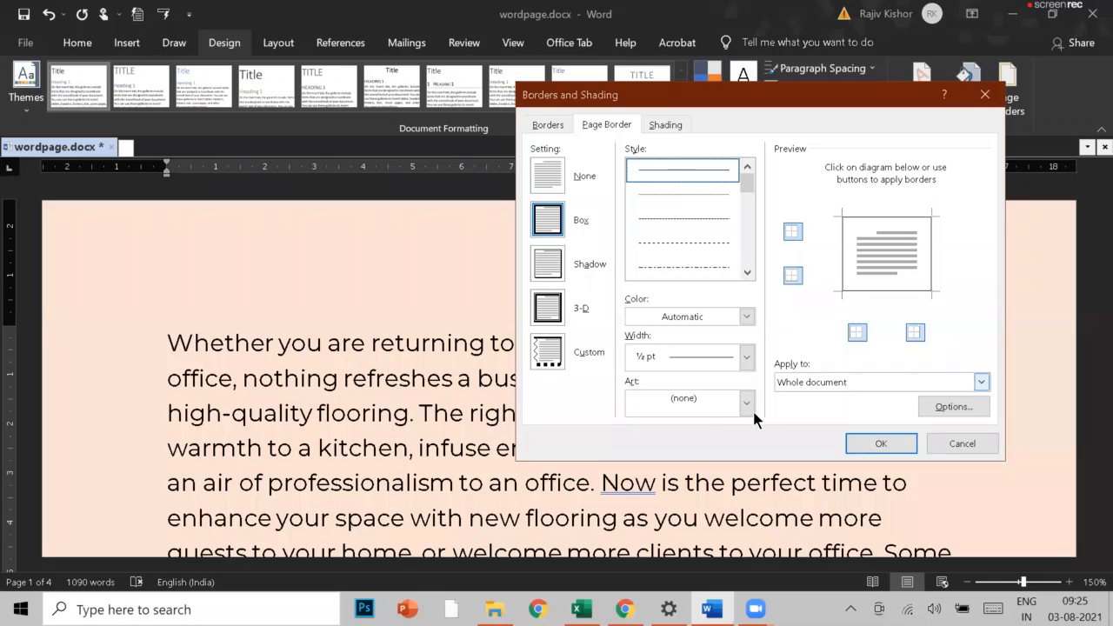
{"action": "left_click", "coordinate": [880, 445]}
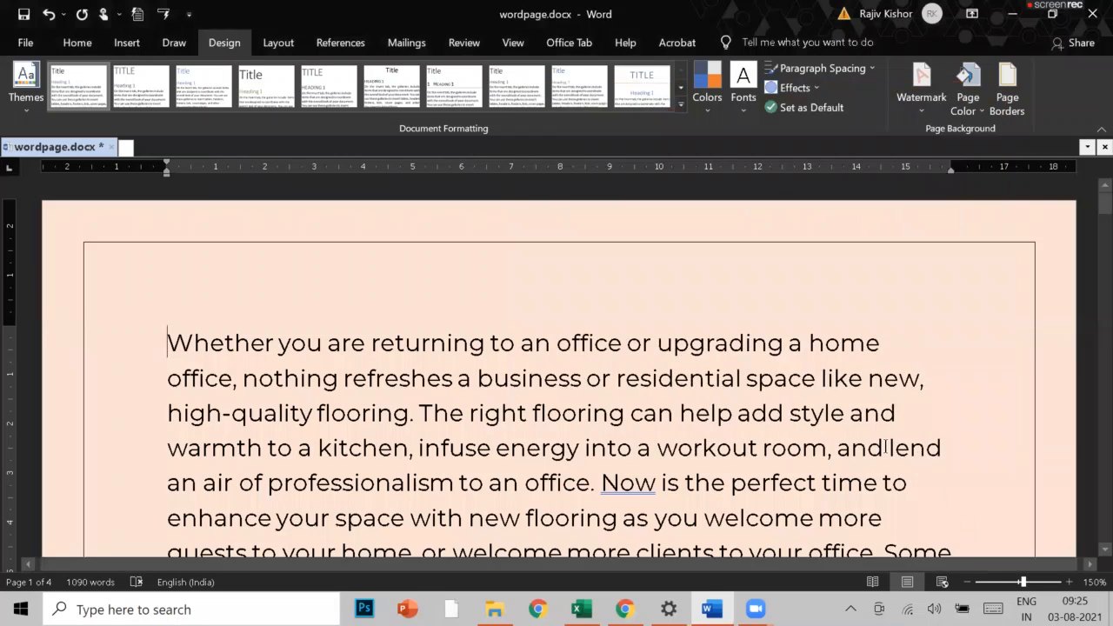
{"action": "scroll", "coordinate": [991, 422], "scroll_direction": "down", "scroll_amount": 3}
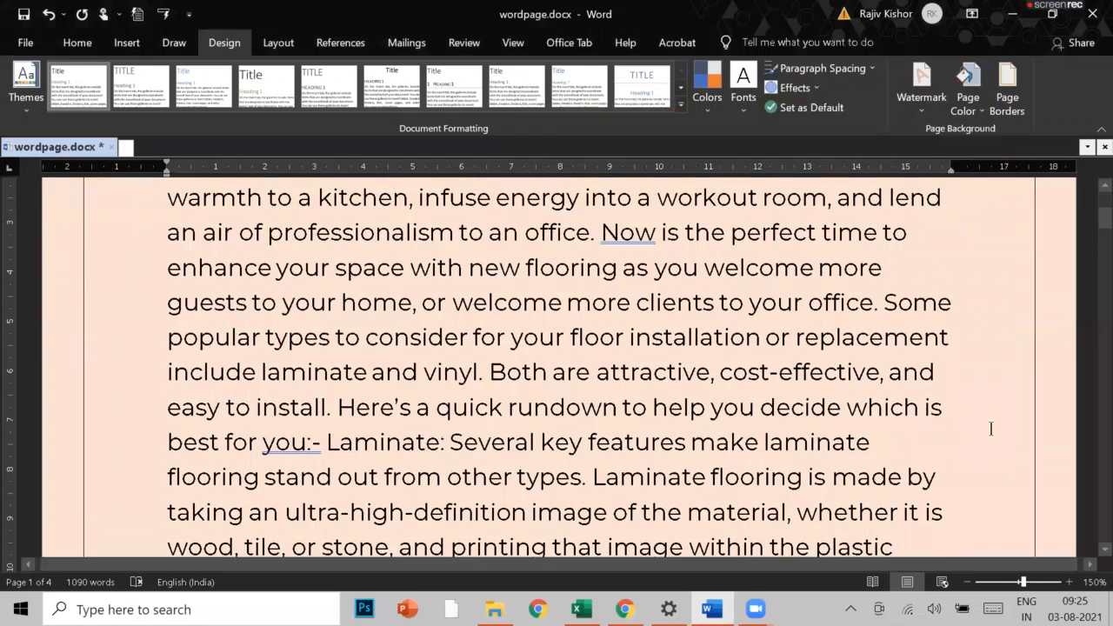
{"action": "scroll", "coordinate": [990, 429], "scroll_direction": "down", "scroll_amount": 10}
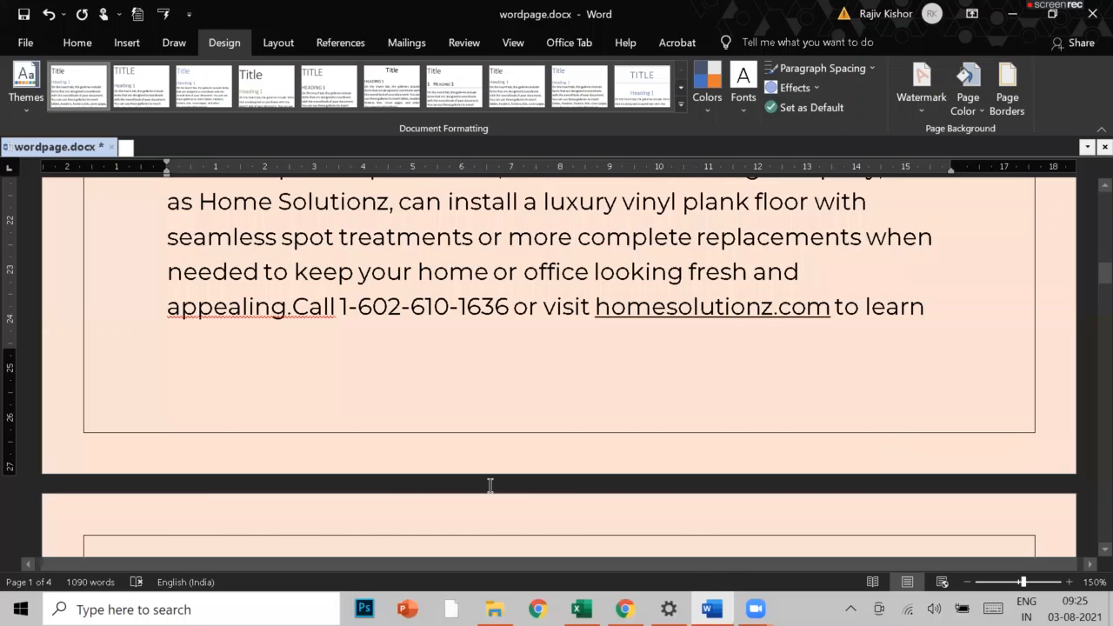
{"action": "scroll", "coordinate": [490, 485], "scroll_direction": "up", "scroll_amount": 10}
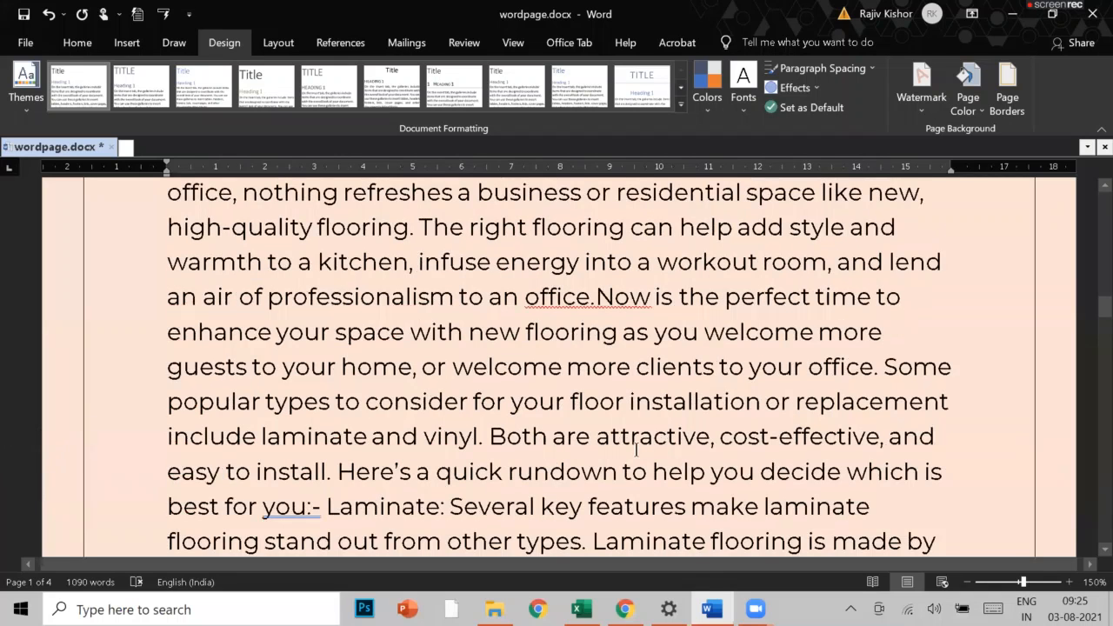
{"action": "scroll", "coordinate": [636, 449], "scroll_direction": "down", "scroll_amount": 2}
{"action": "scroll", "coordinate": [636, 443], "scroll_direction": "down", "scroll_amount": 3}
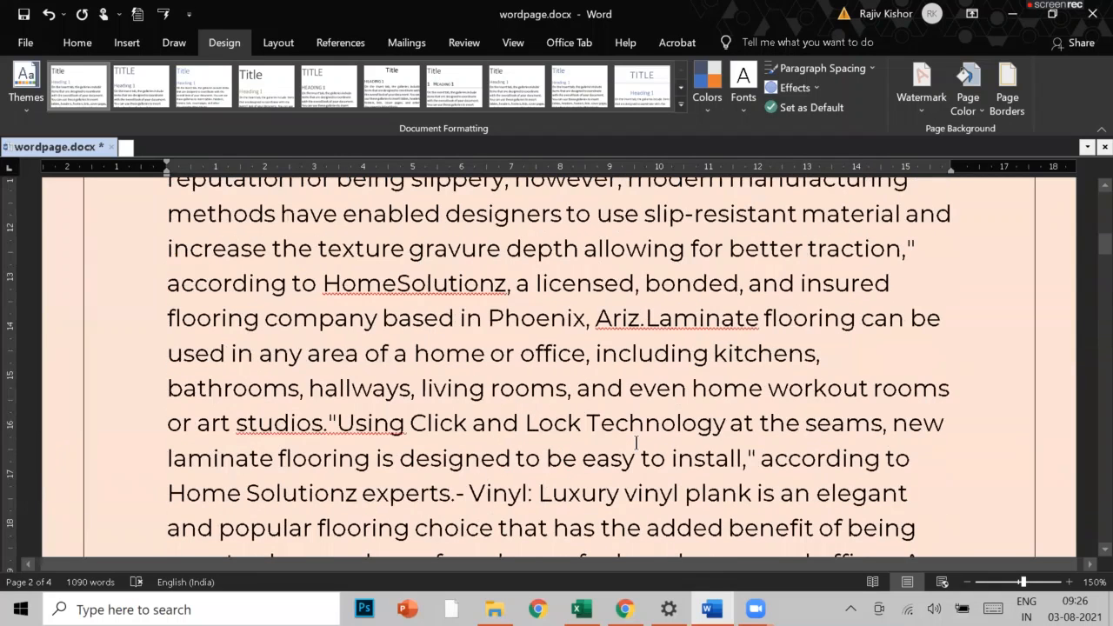
Step: Change the page border's line style to the double line with a thick outer and a thin inner stroke
{"action": "left_click", "coordinate": [1007, 103]}
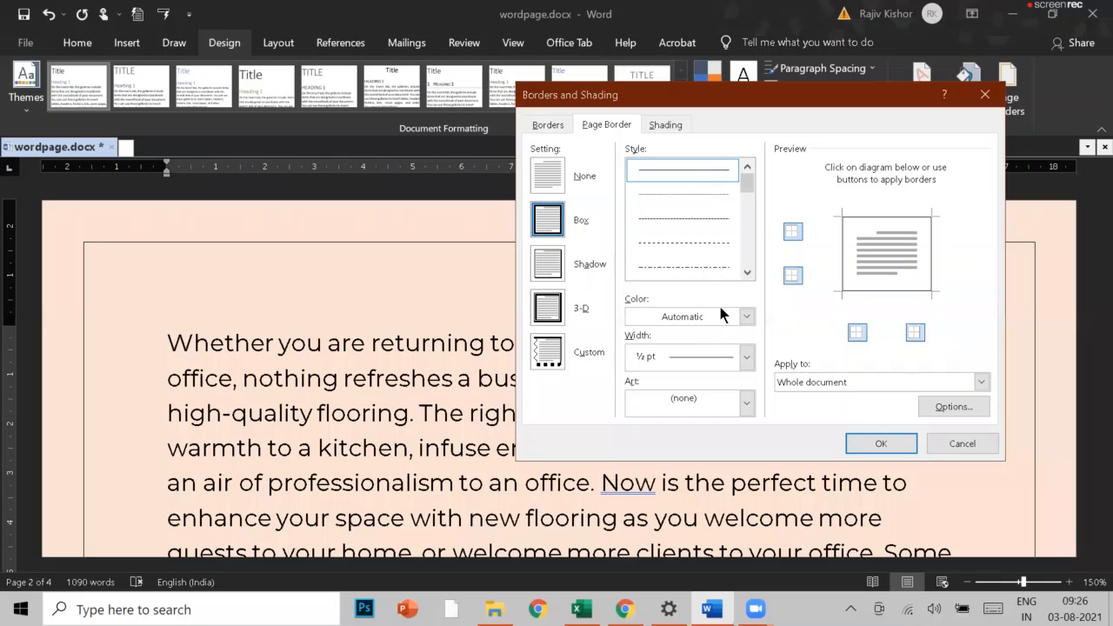
{"action": "left_click", "coordinate": [681, 195]}
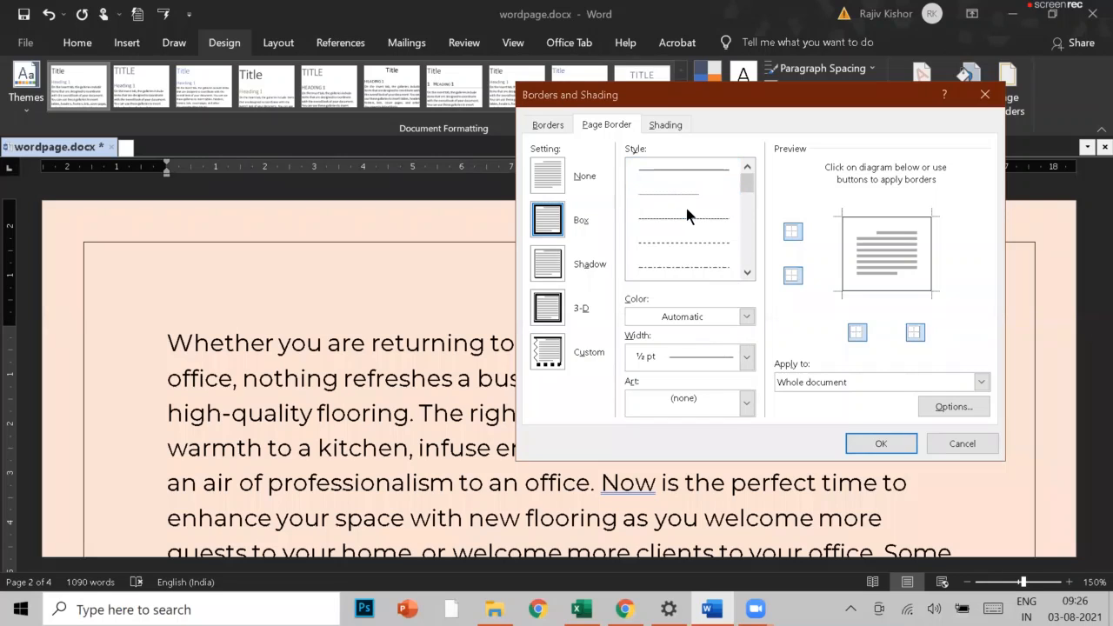
{"action": "left_click", "coordinate": [685, 218]}
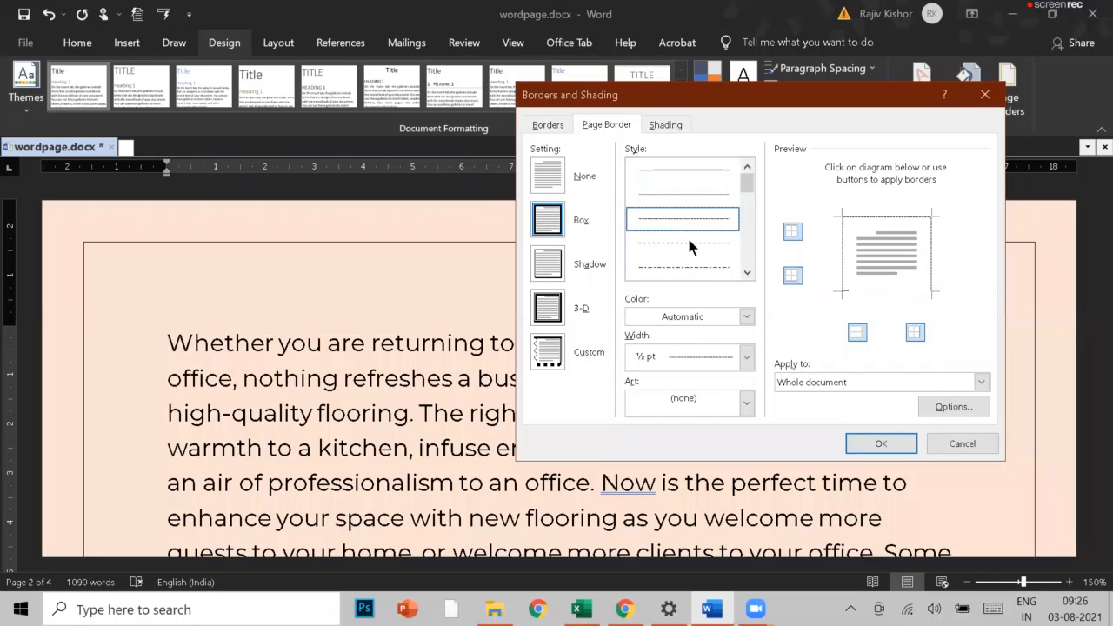
{"action": "left_click", "coordinate": [747, 273]}
{"action": "left_click", "coordinate": [746, 273]}
{"action": "left_click", "coordinate": [747, 273]}
{"action": "left_click", "coordinate": [747, 273]}
{"action": "left_click", "coordinate": [698, 225]}
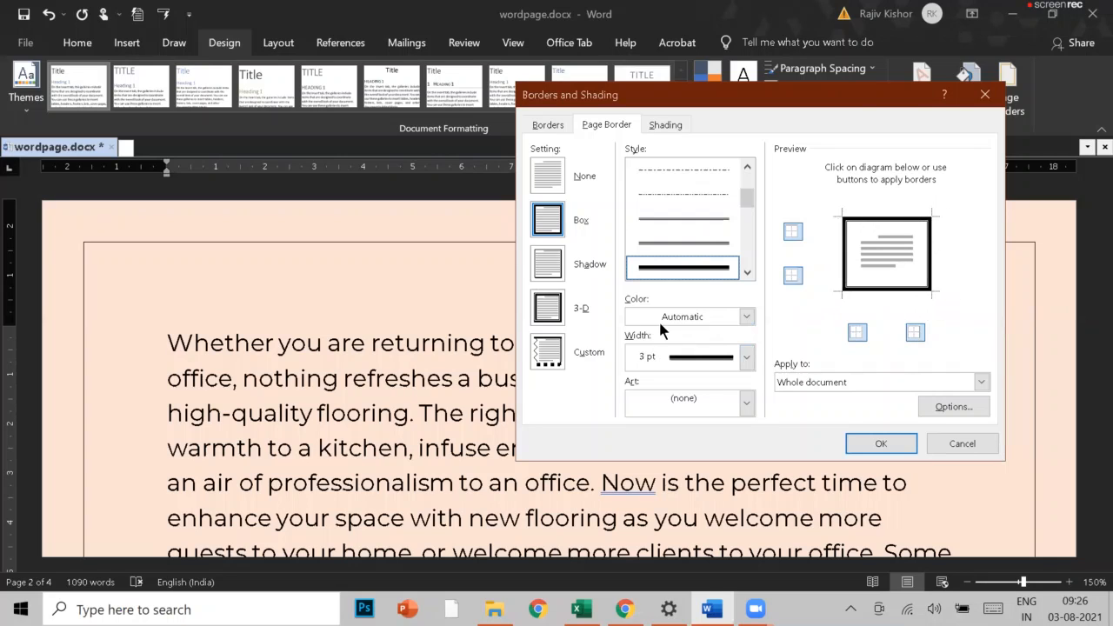
Step: Color the page border orange from the theme colors, set its width to 4 ½ pt and apply it to the whole document
{"action": "left_click", "coordinate": [707, 318]}
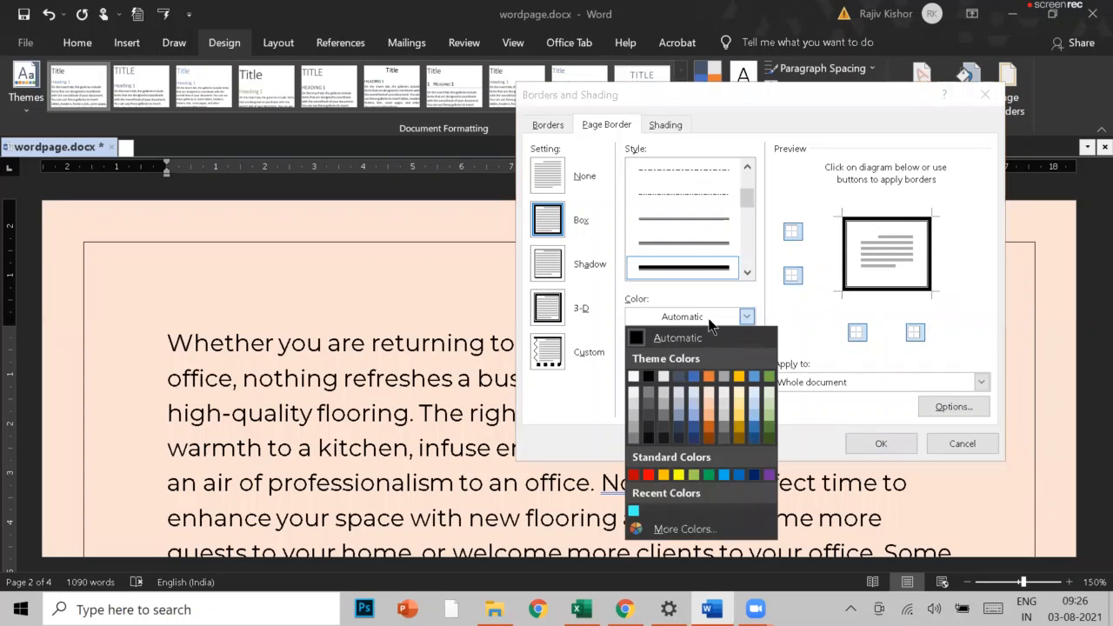
{"action": "left_click", "coordinate": [708, 377]}
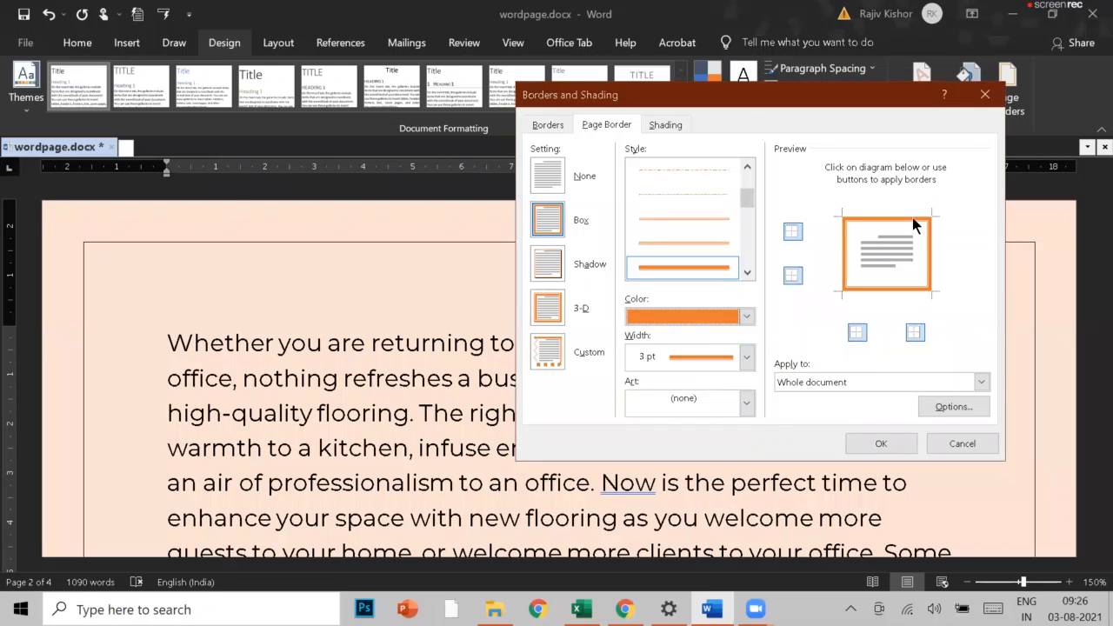
{"action": "left_click", "coordinate": [745, 360]}
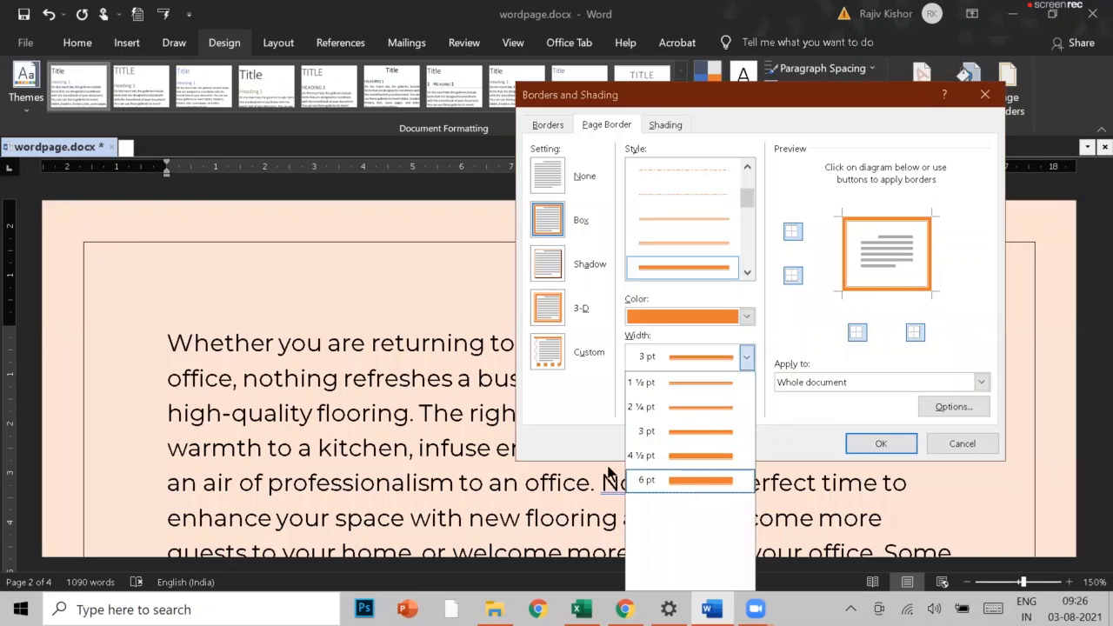
{"action": "left_click", "coordinate": [703, 454]}
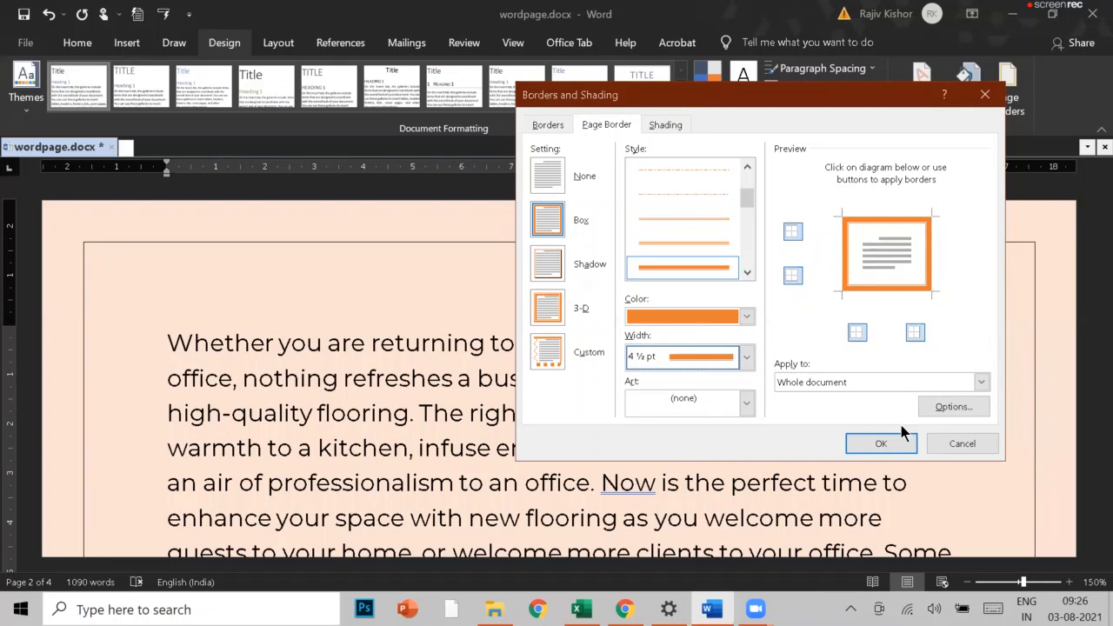
{"action": "left_click", "coordinate": [881, 445]}
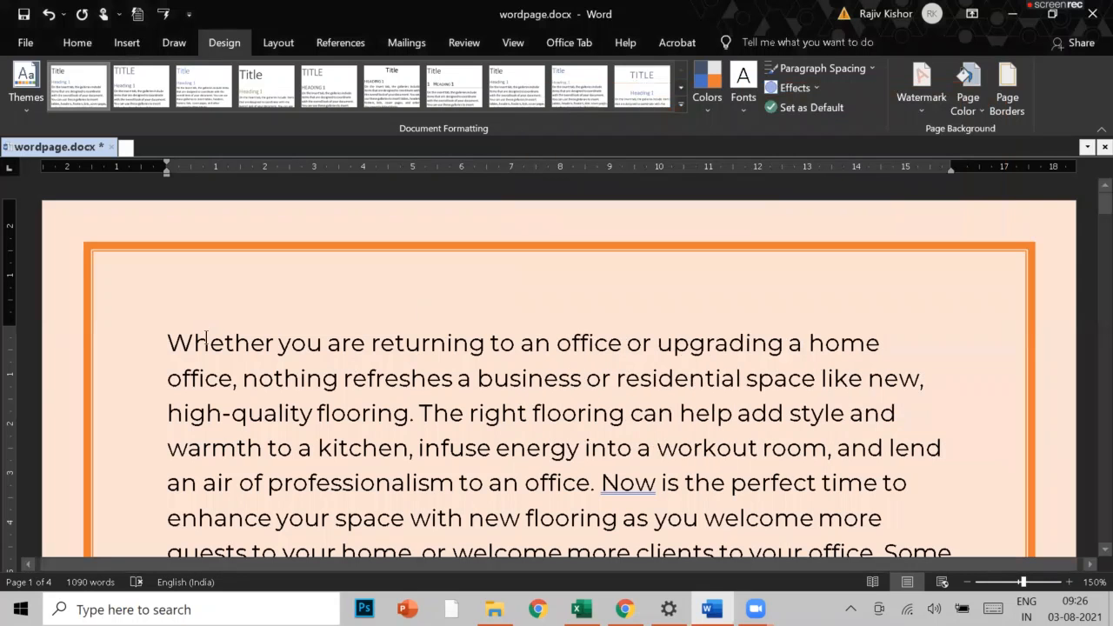
{"action": "scroll", "coordinate": [184, 362], "scroll_direction": "down", "scroll_amount": 8}
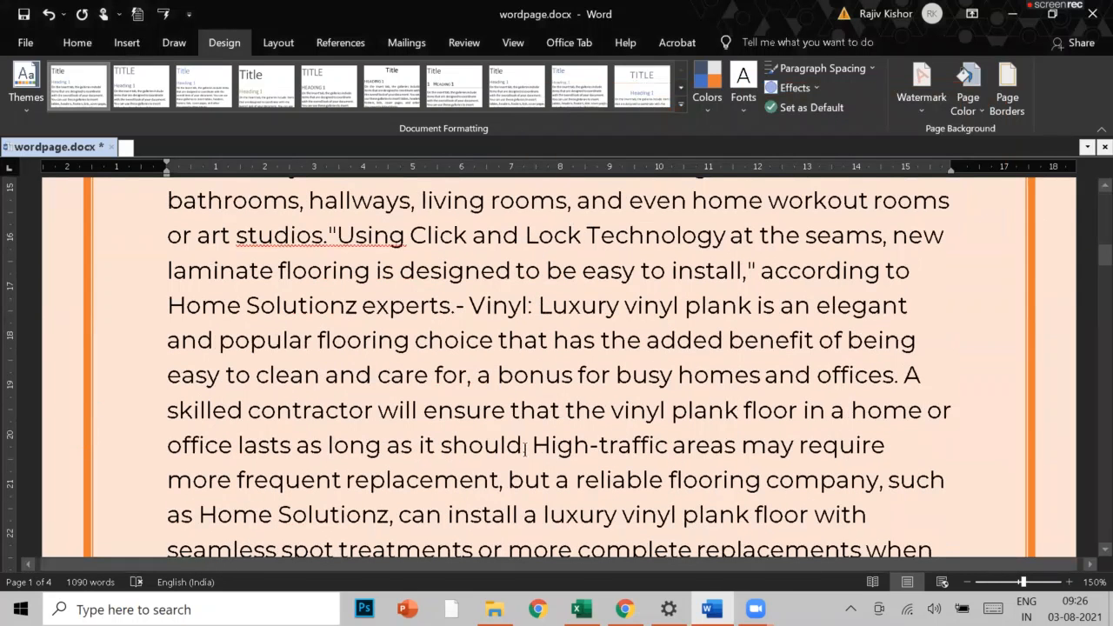